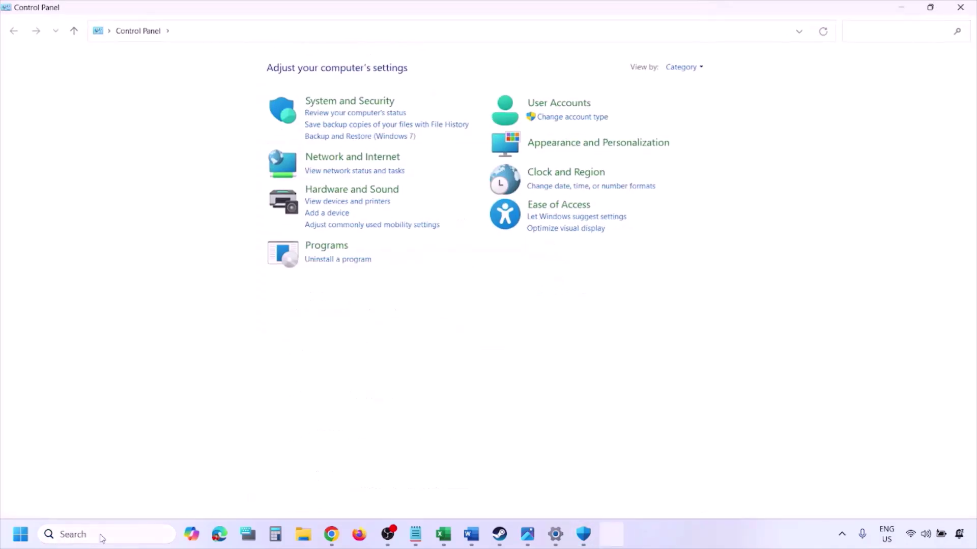
Step: Open Windows Defender Firewall's Allowed apps list and unlock it for changes
click(337, 101)
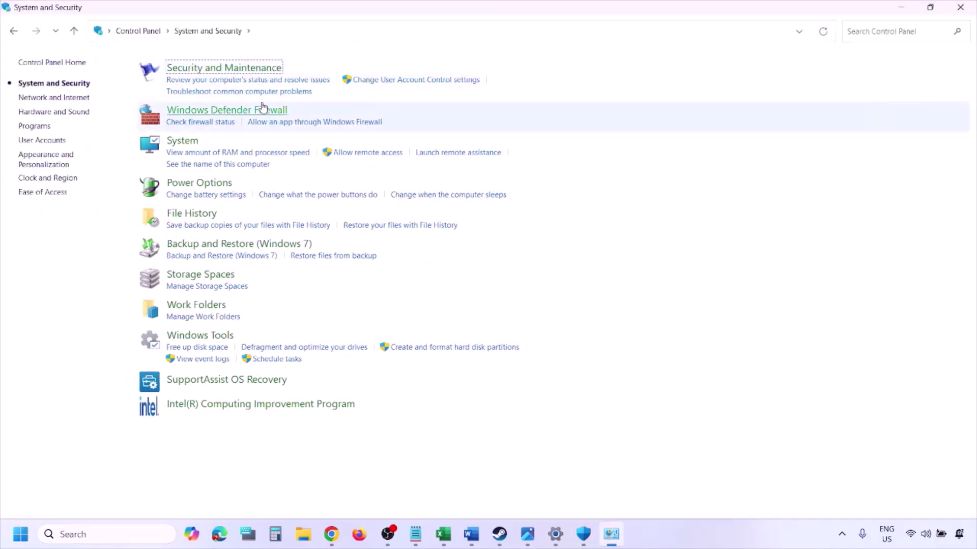
click(264, 109)
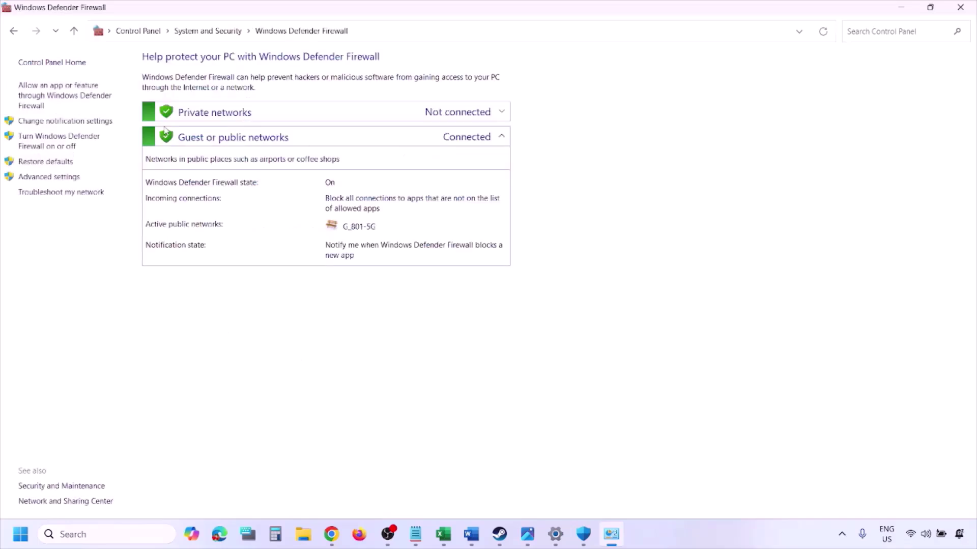
click(67, 94)
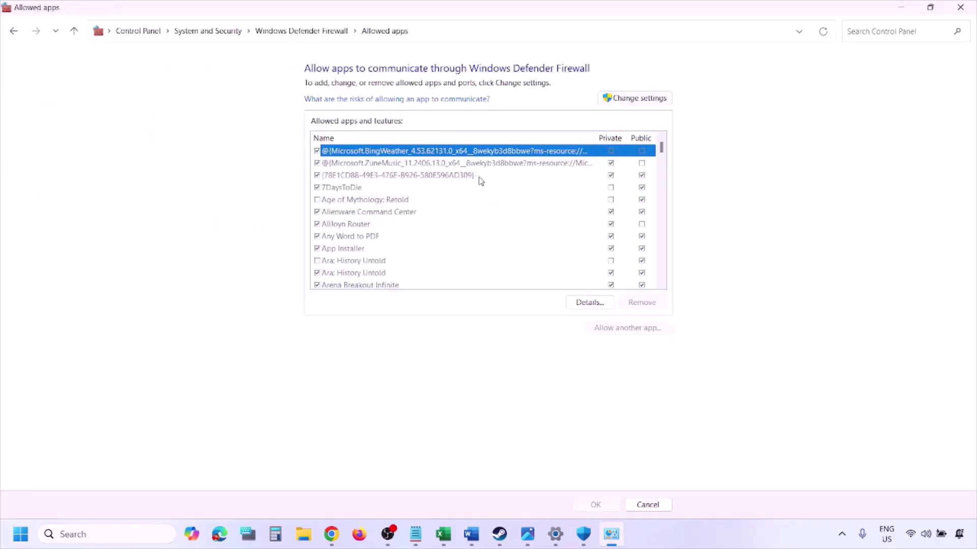
click(656, 98)
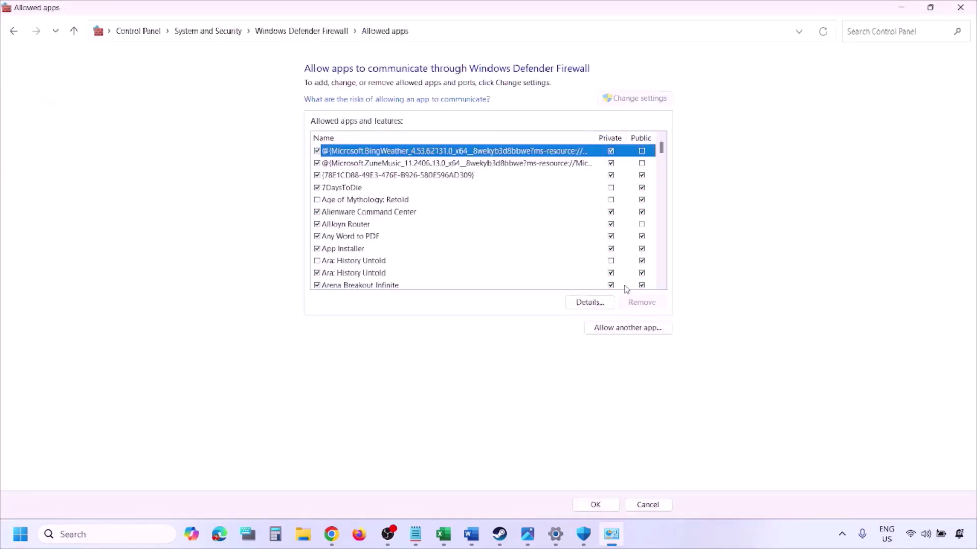
Step: Try adding another app by browsing to This PC, then cancel and close Control Panel
click(630, 327)
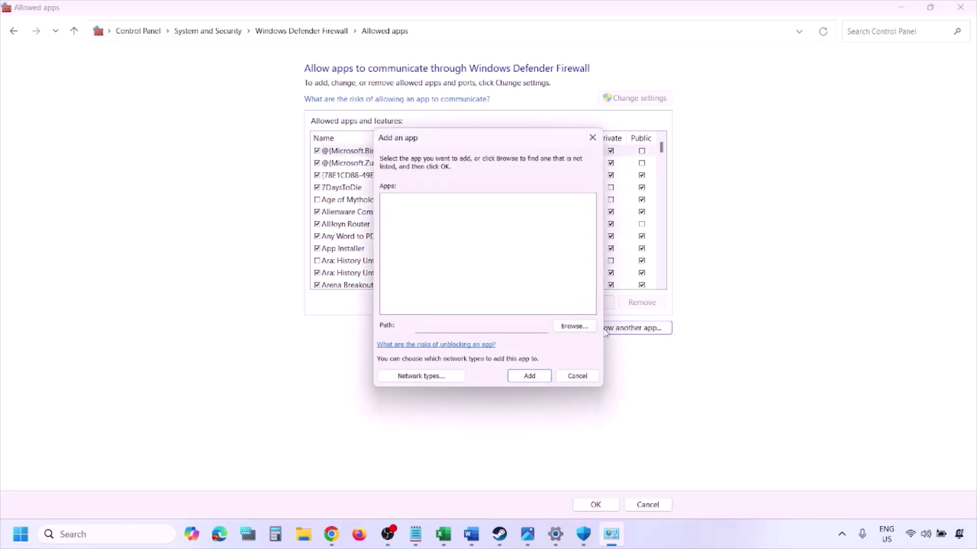
click(575, 326)
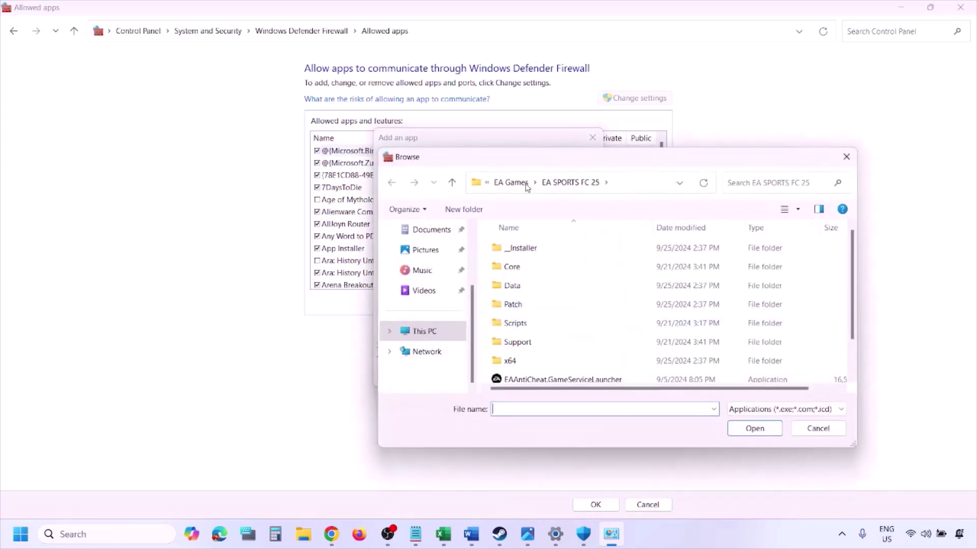
click(447, 335)
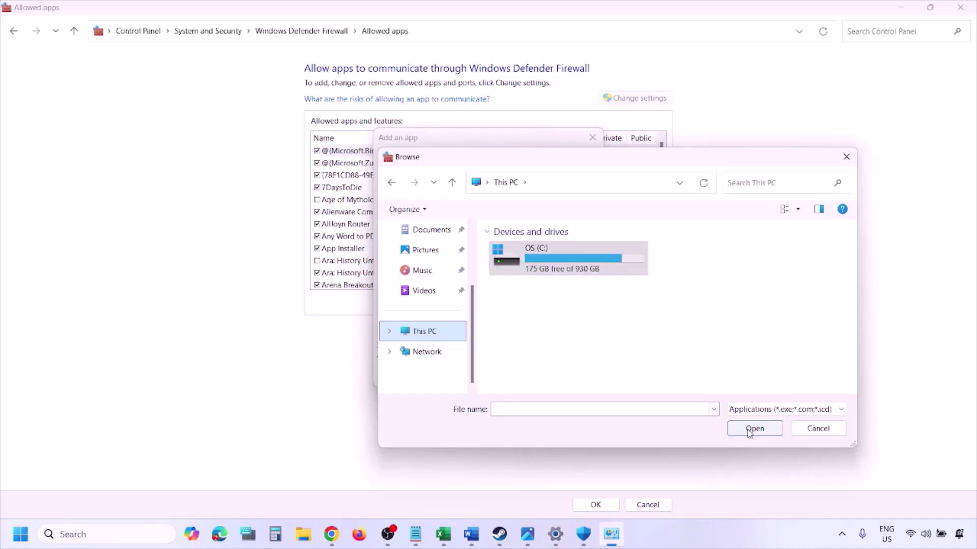
click(817, 429)
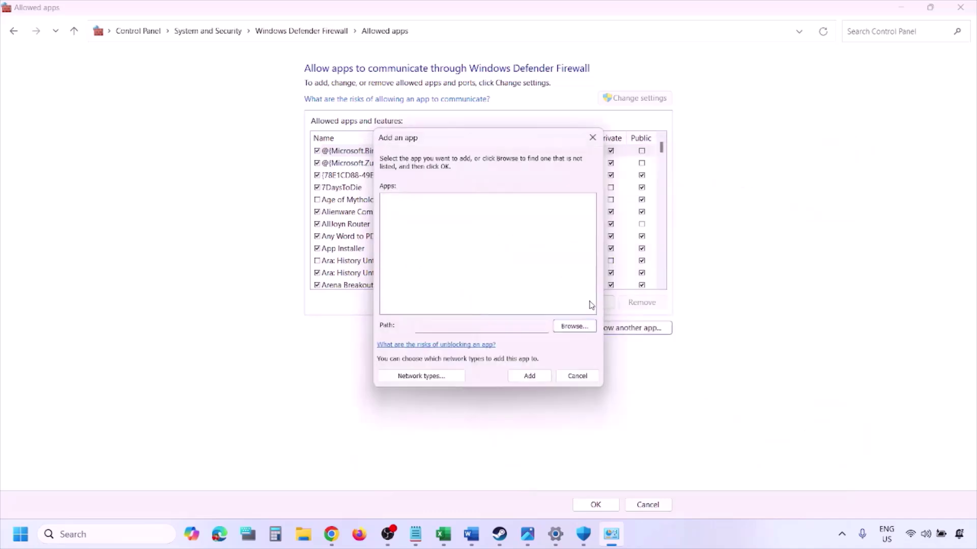
click(571, 377)
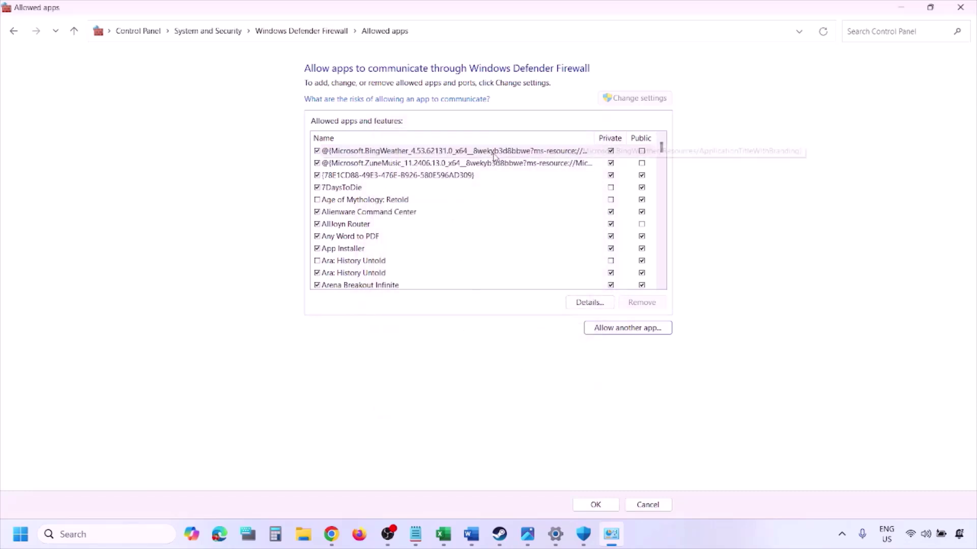
click(962, 8)
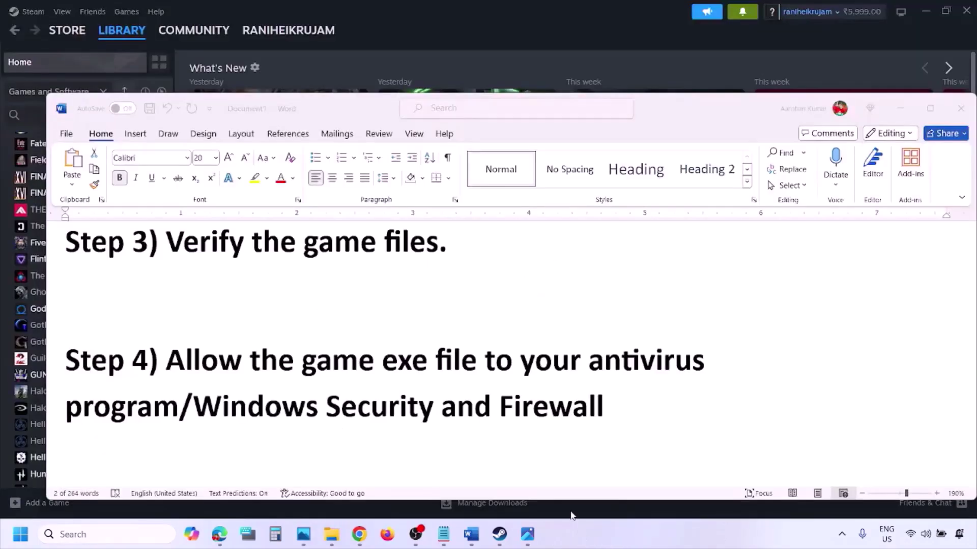
Step: Scroll to Step 5 and select its clean-install text and the NVIDIA and AMD driver links
scroll(346, 345, down, 3)
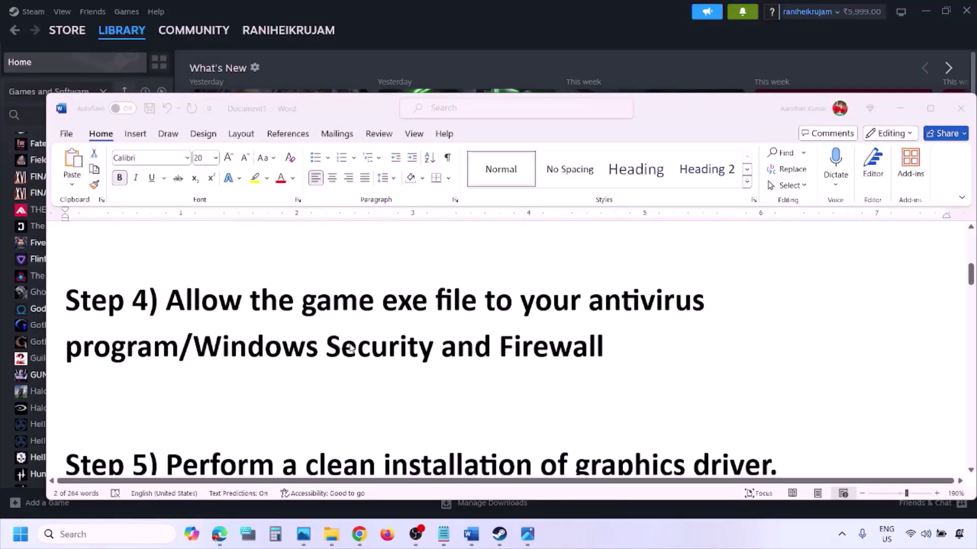
scroll(319, 365, down, 2)
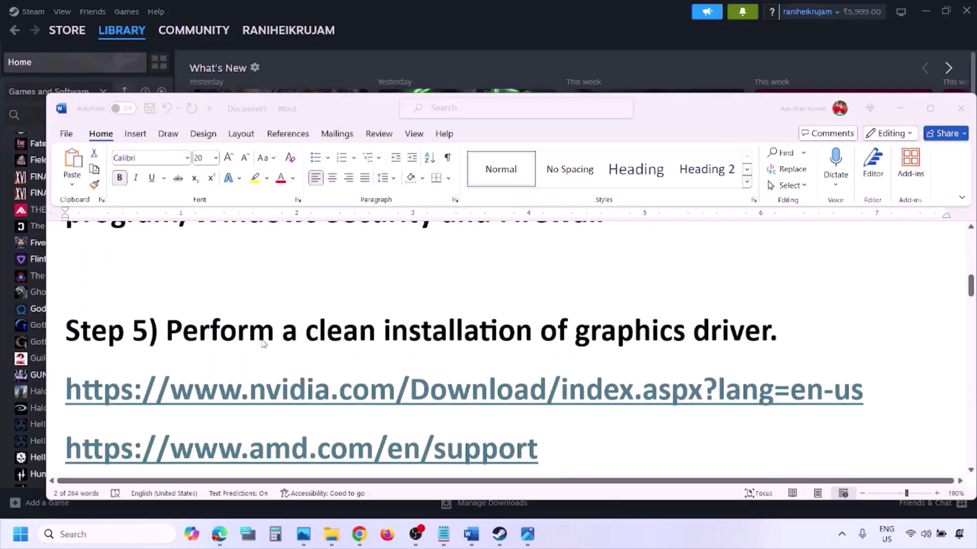
double_click(241, 332)
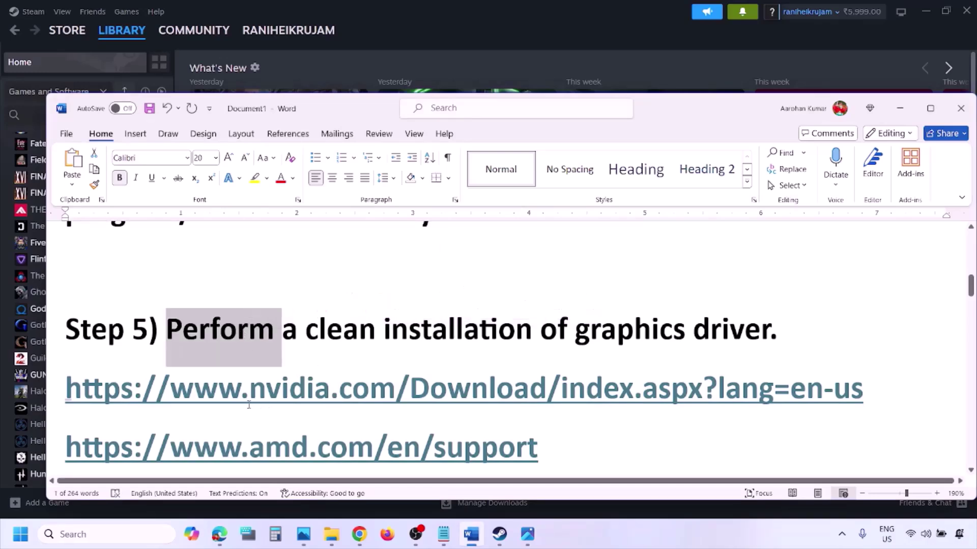
drag(216, 397, 550, 412)
scroll(351, 397, down, 1)
Step: Search NVIDIA drivers for the GeForce RTX 3050 Laptop GPU on Windows 11, English (US)
click(641, 527)
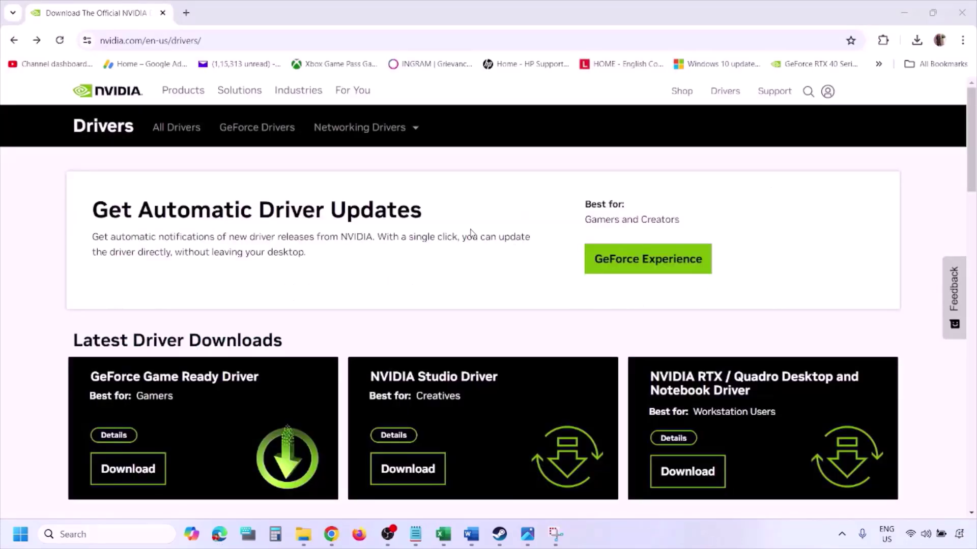
scroll(228, 311, down, 8)
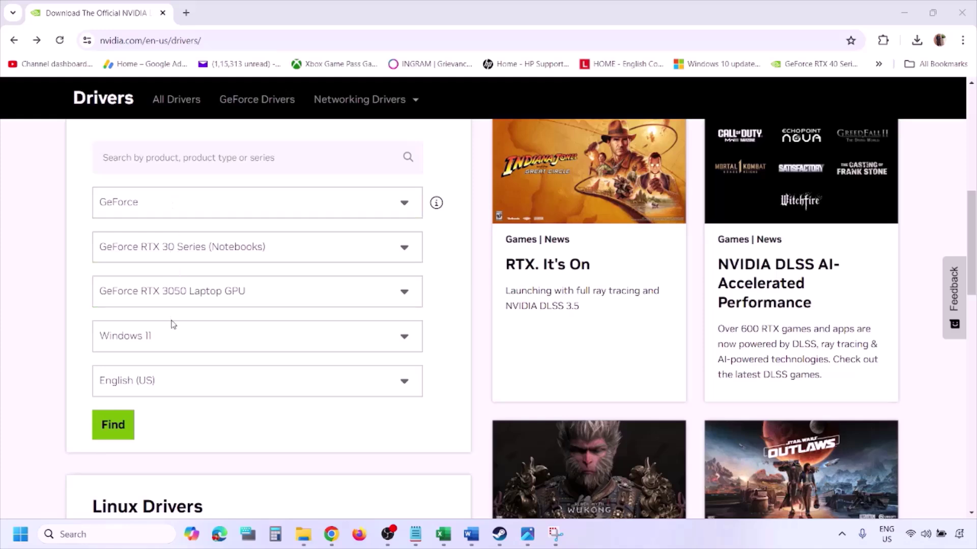
click(161, 338)
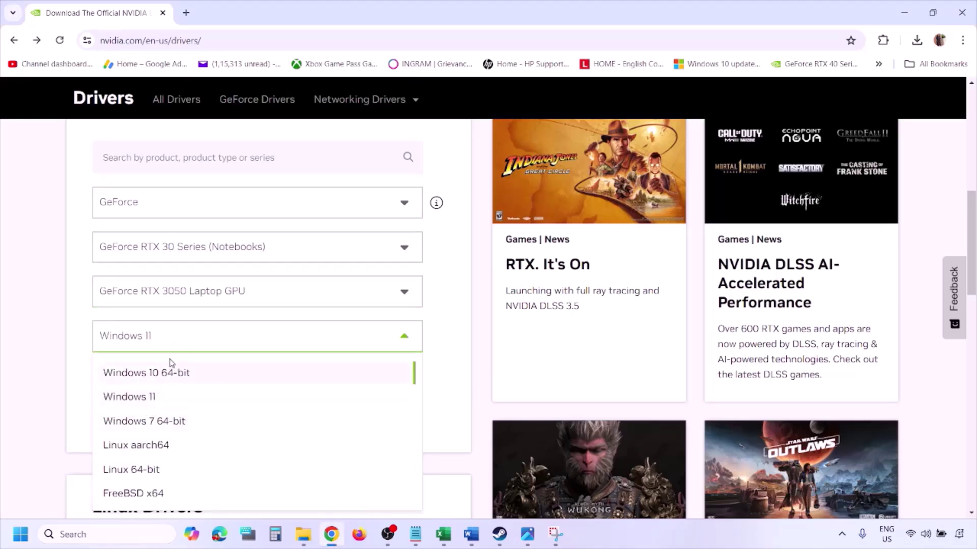
click(145, 399)
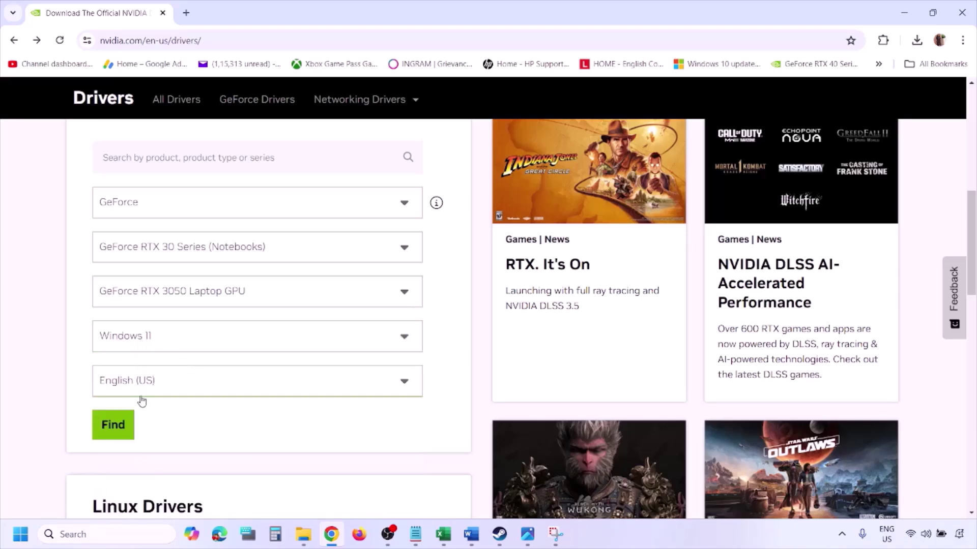
click(110, 427)
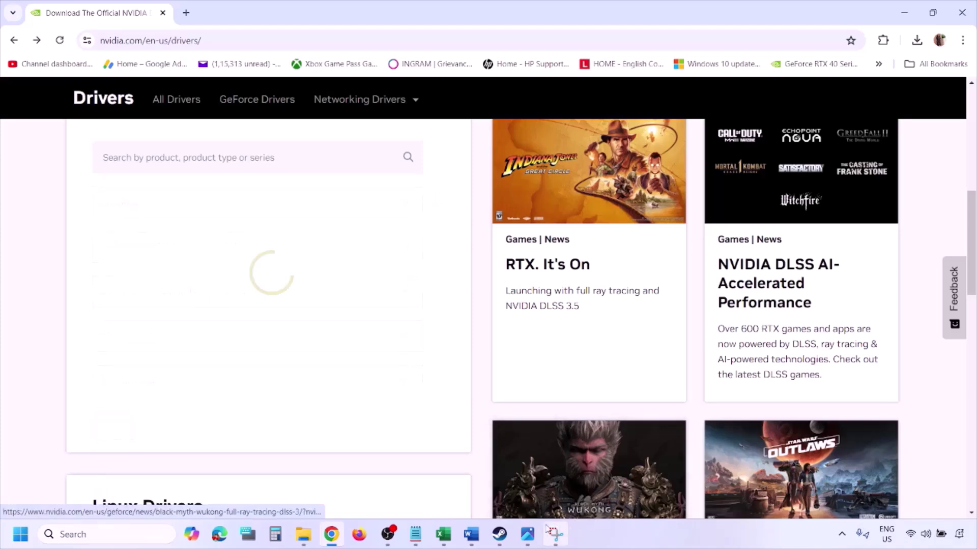
click(528, 535)
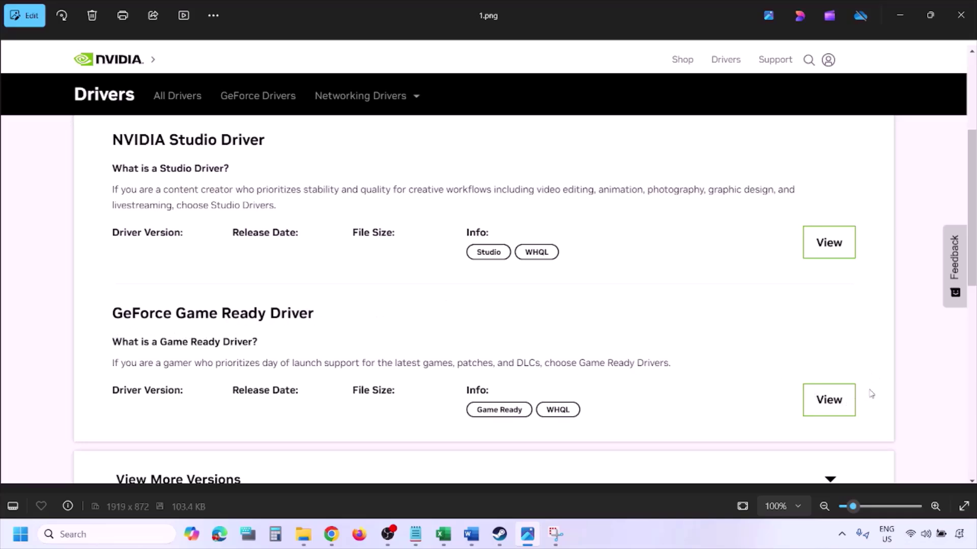
Step: Page through the screenshots to 5.png, showing Perform a clean installation ticked
key(Right)
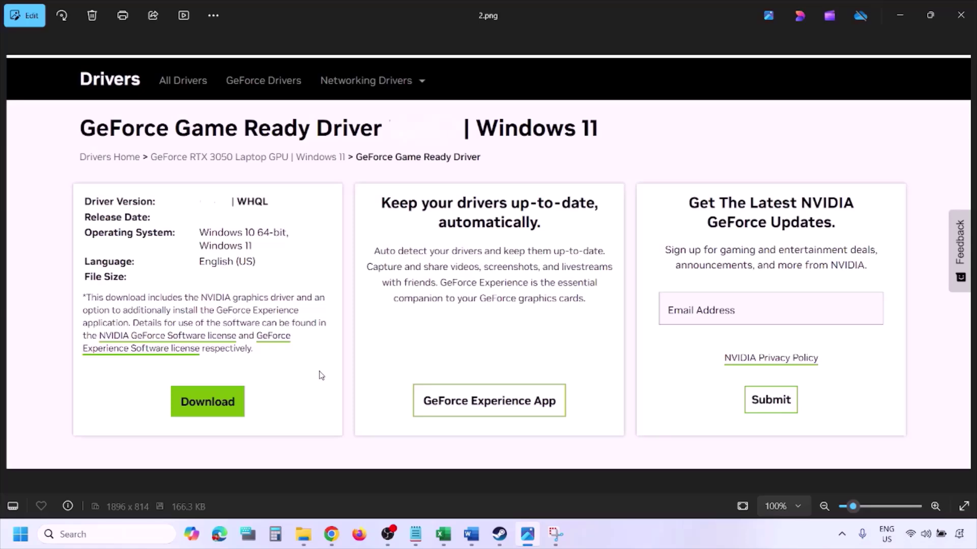
key(Right)
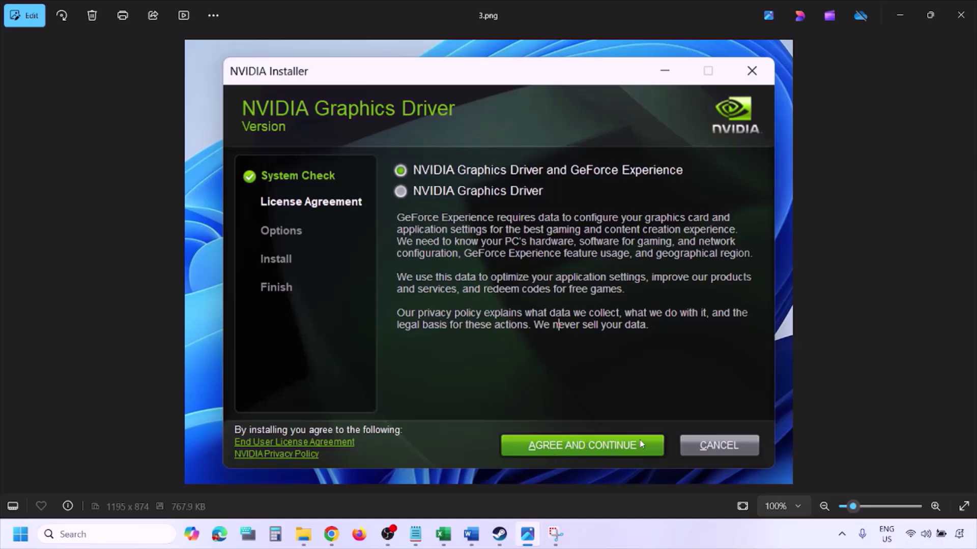
key(Right)
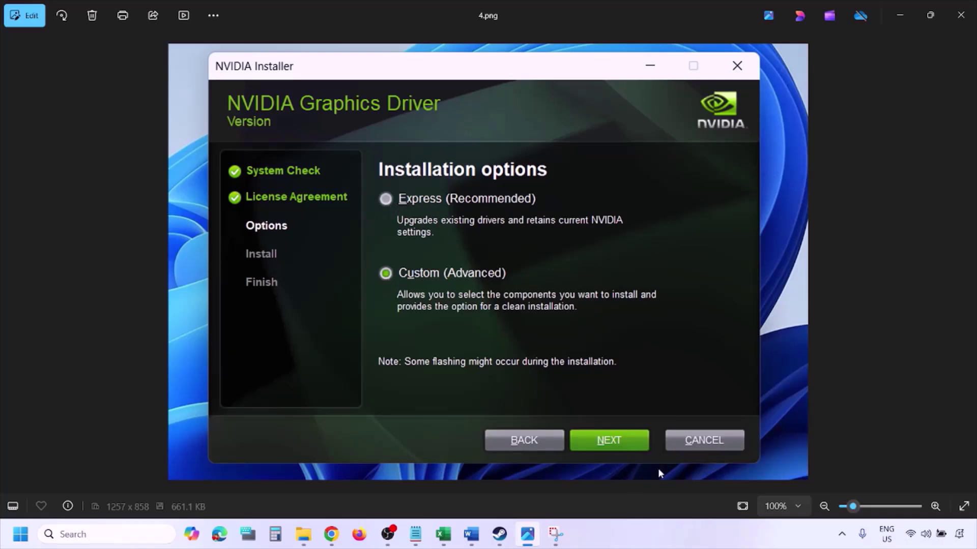
key(Right)
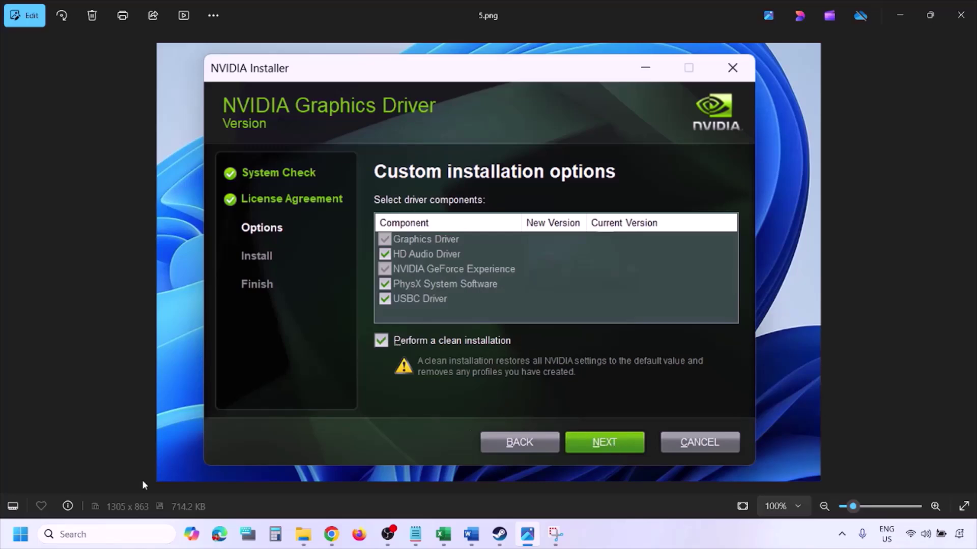
Step: Check the Start menu's power options for Restart, then close Start without restarting
click(21, 534)
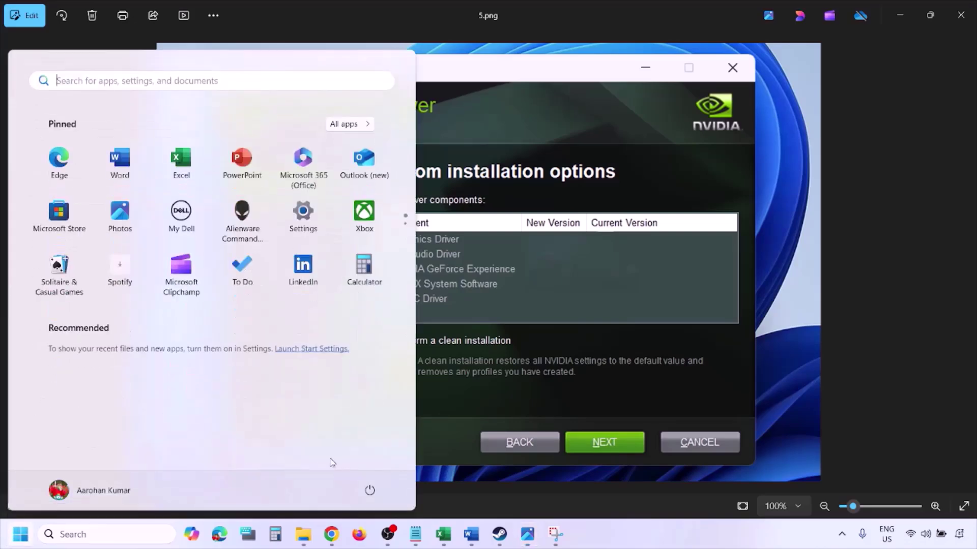
click(374, 495)
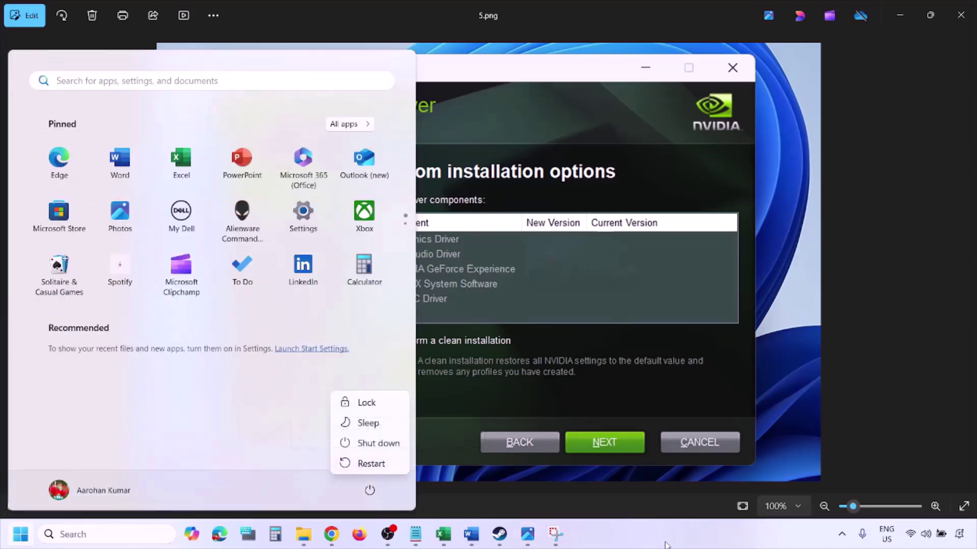
click(666, 544)
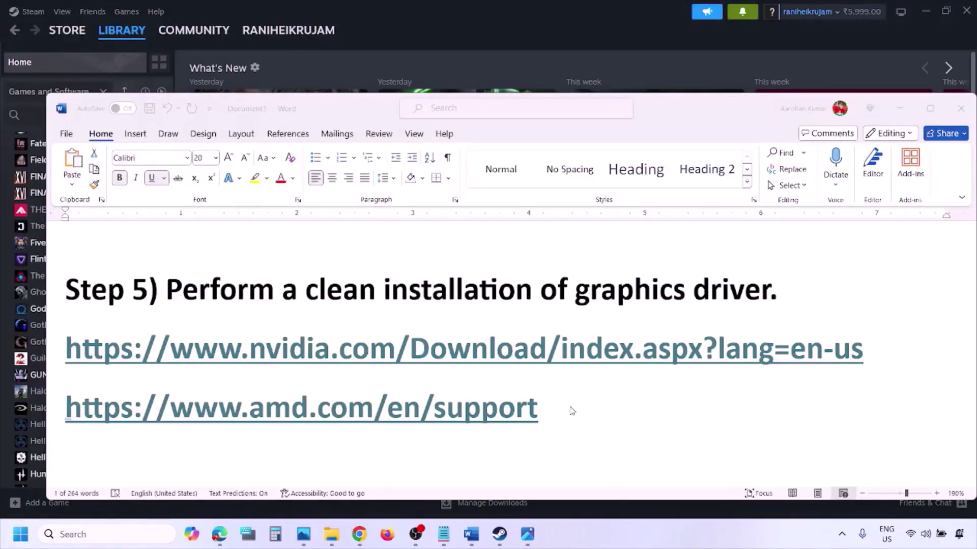
Step: Select and delete the AMD support link line in Step 5, then scroll to Step 6
click(577, 409)
drag(556, 409, 66, 407)
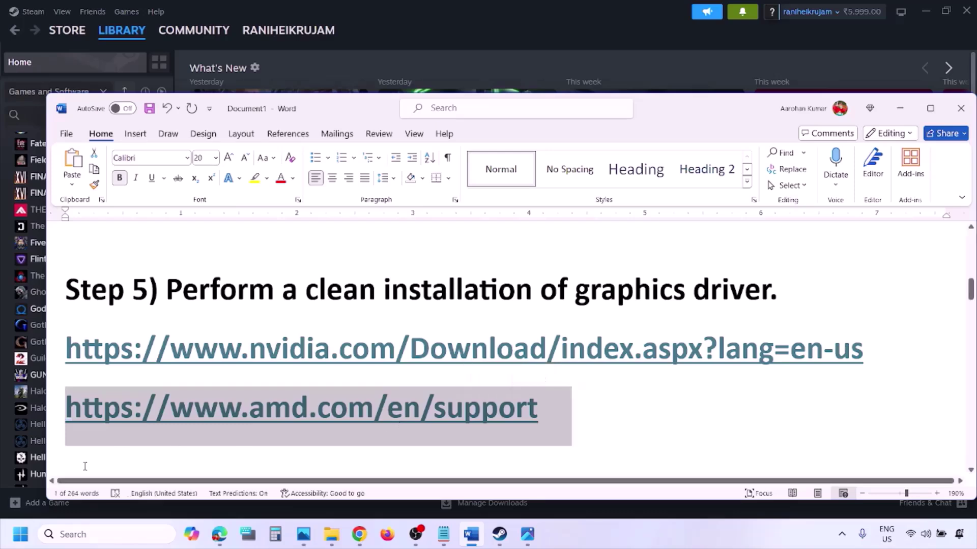
click(20, 534)
click(367, 489)
click(616, 537)
key(Delete)
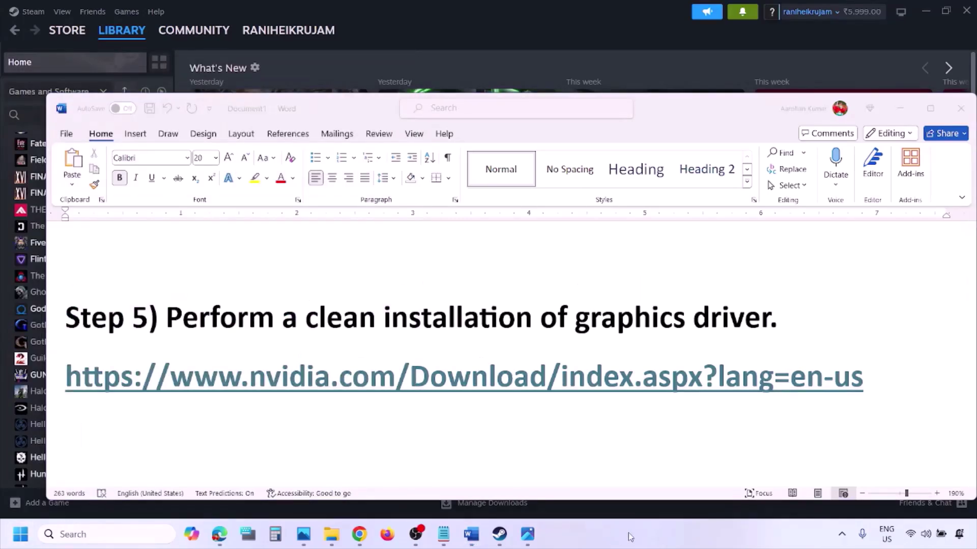
scroll(458, 349, down, 3)
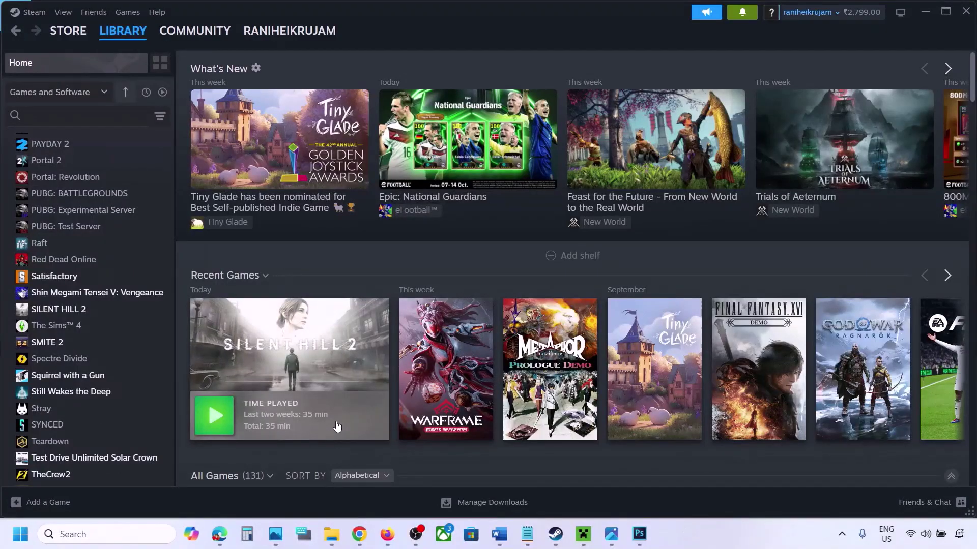
Step: Search 'graphics' to open Graphics settings, start adding a desktop app, then cancel
click(77, 534)
text(graphics)
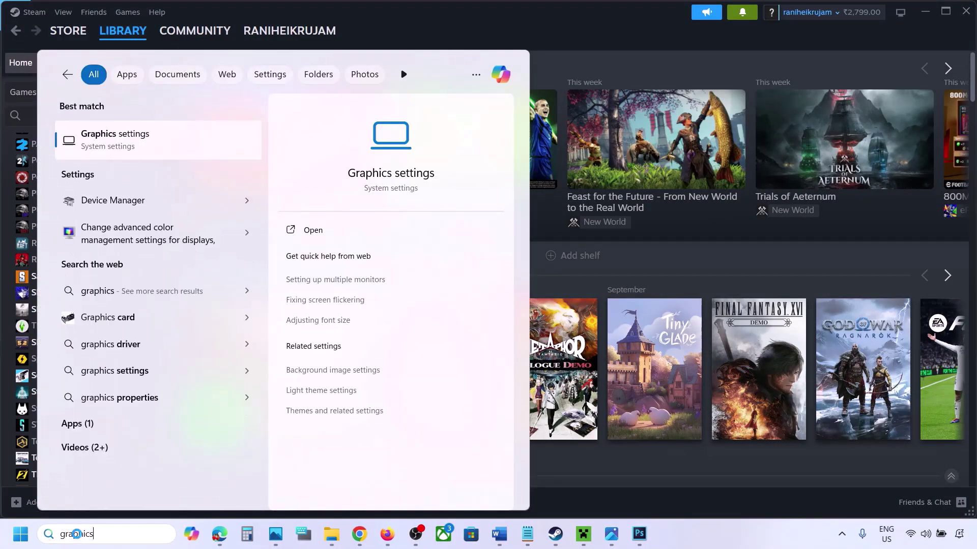
click(120, 146)
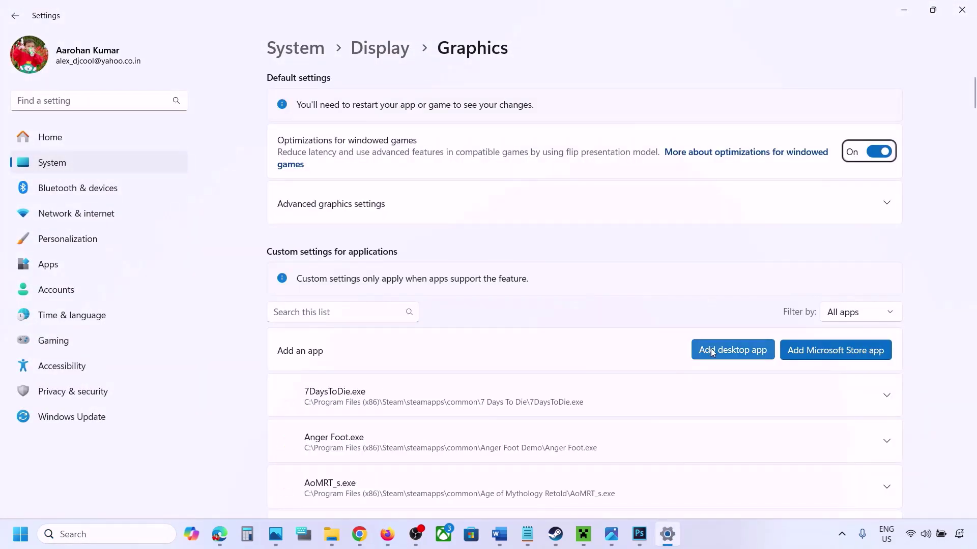
click(737, 351)
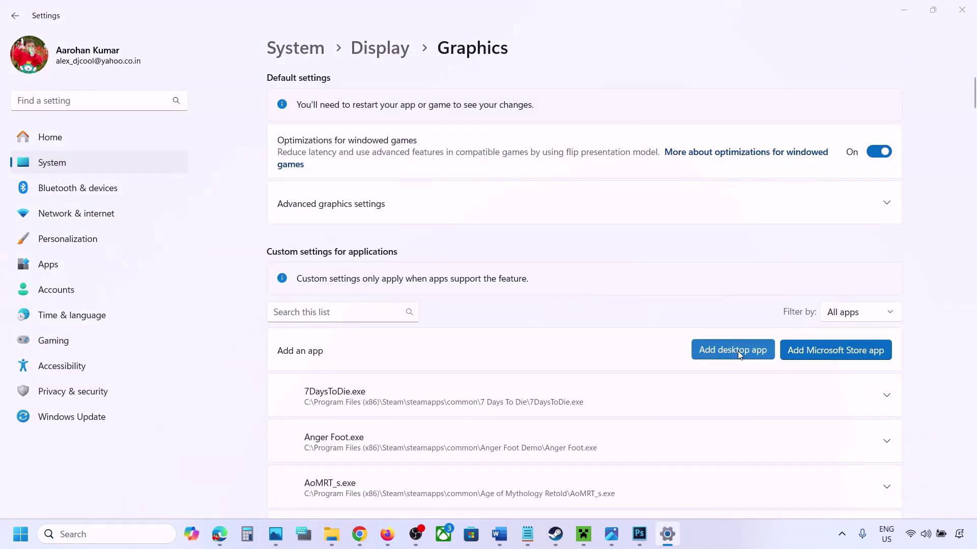
click(223, 35)
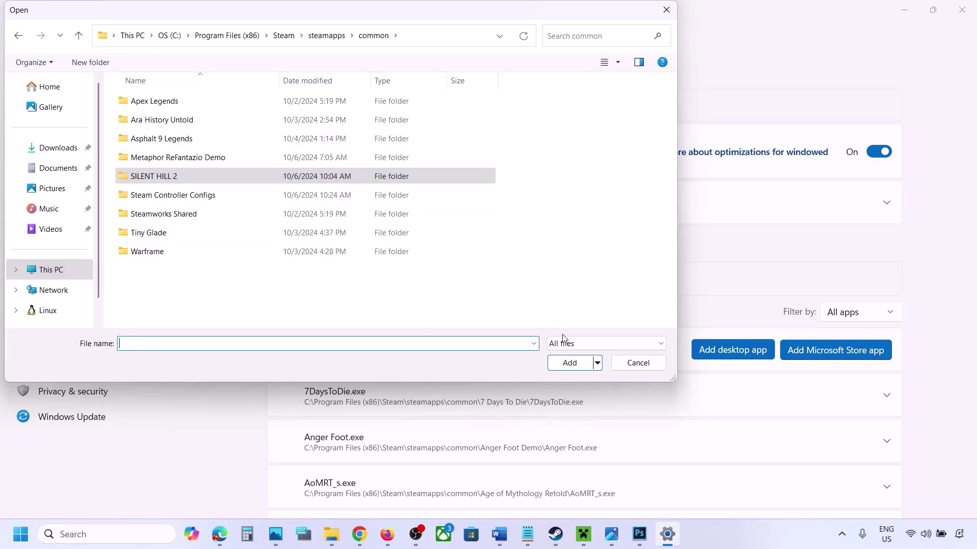
click(620, 360)
Step: Set ChainedTogether-Win64-Shipping.exe's GPU preference to High Performance NVIDIA GeForce RTX 3050
scroll(620, 381, down, 3)
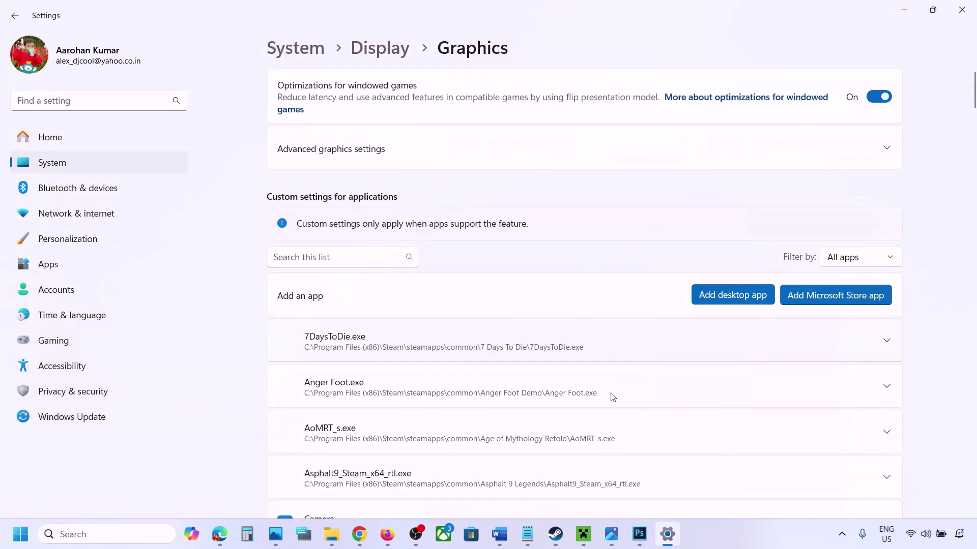
scroll(612, 397, down, 8)
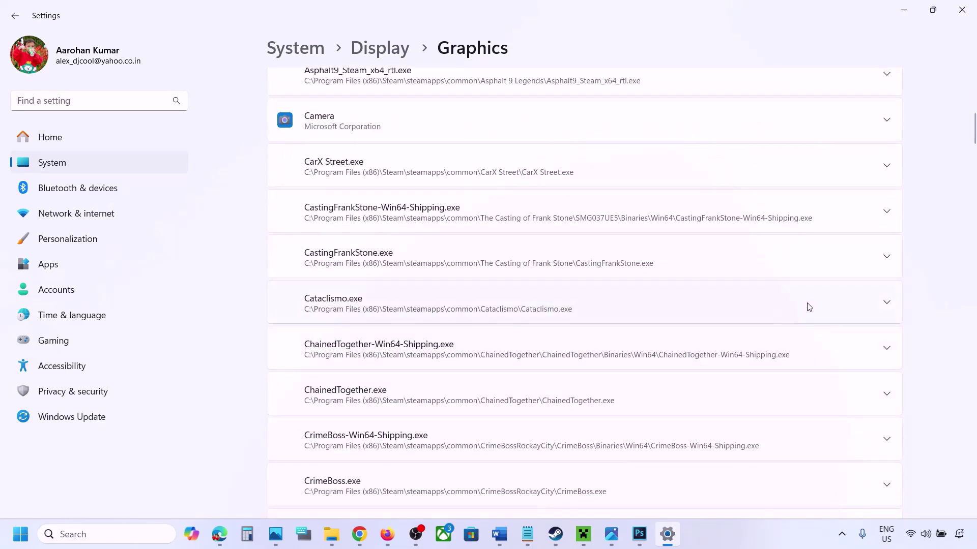
click(885, 351)
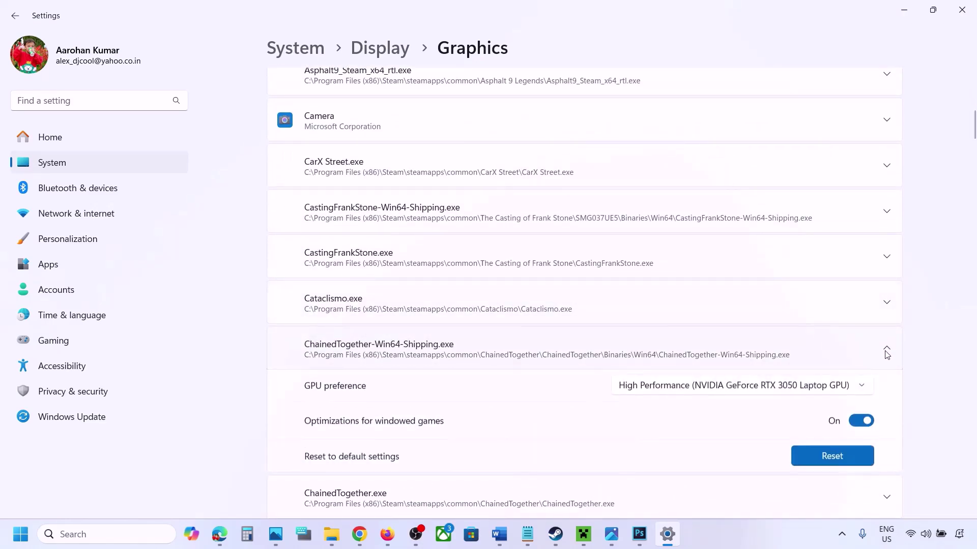
click(824, 388)
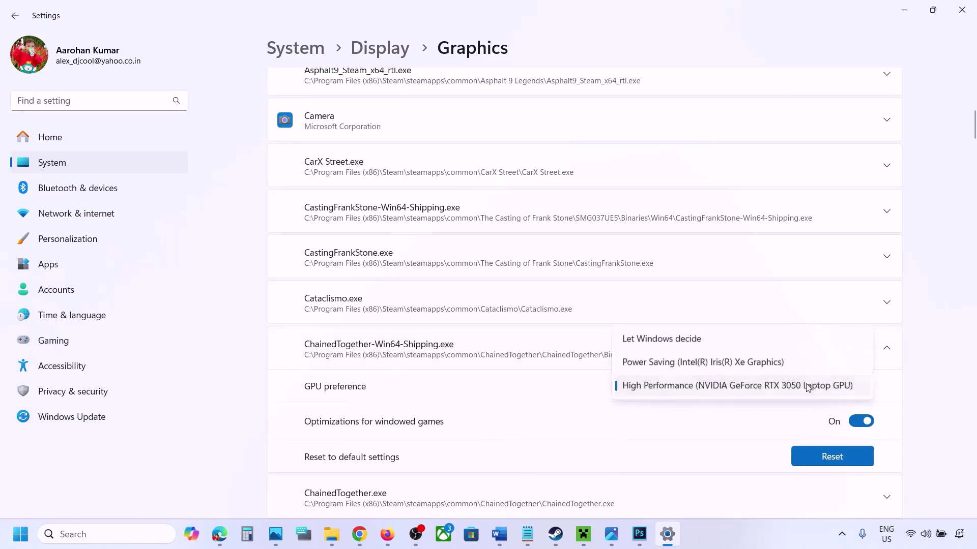
click(773, 388)
Step: Select Word's Step 7 text about updating Windows, then reopen Settings with Win+I
click(749, 526)
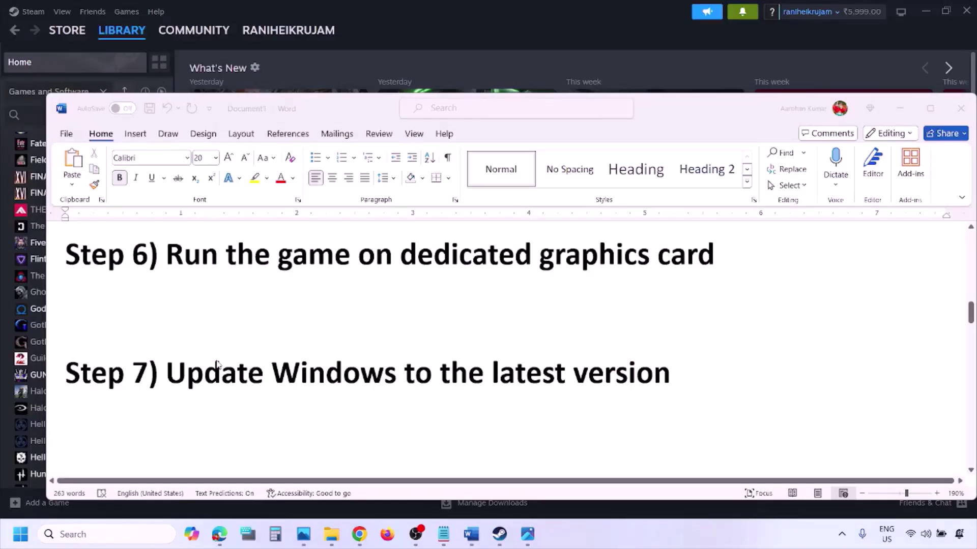
click(218, 364)
drag(173, 373, 661, 379)
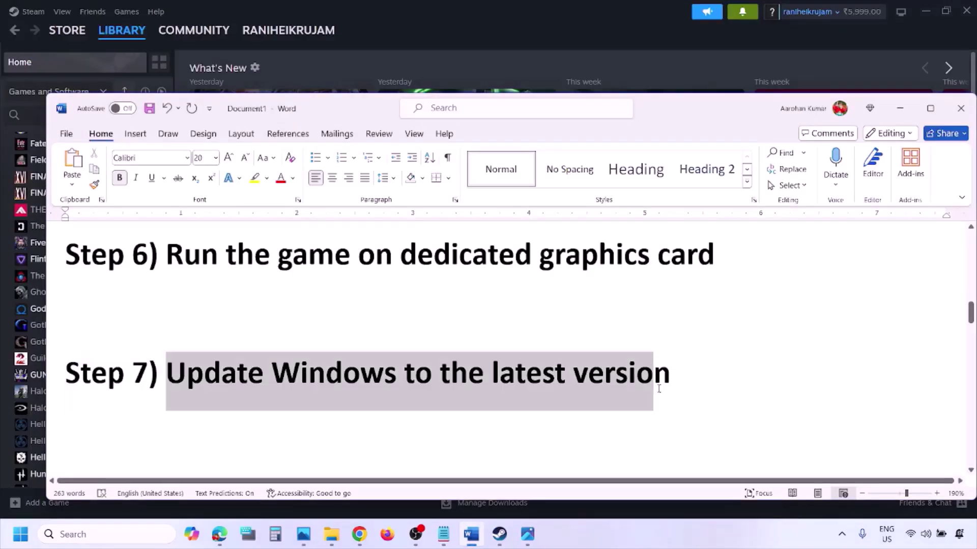
key(super+i)
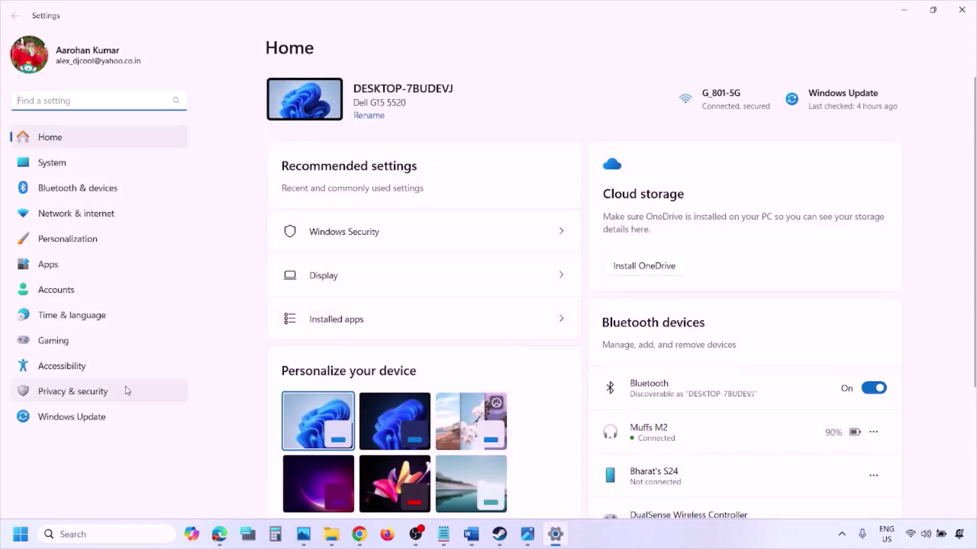
Step: Start a Windows Update check and review the Start menu's power options
click(83, 422)
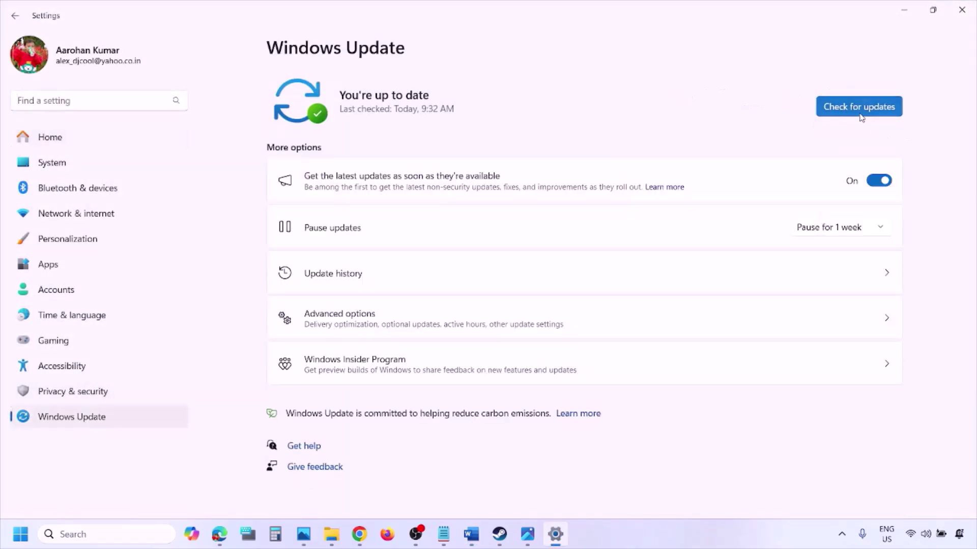
click(862, 108)
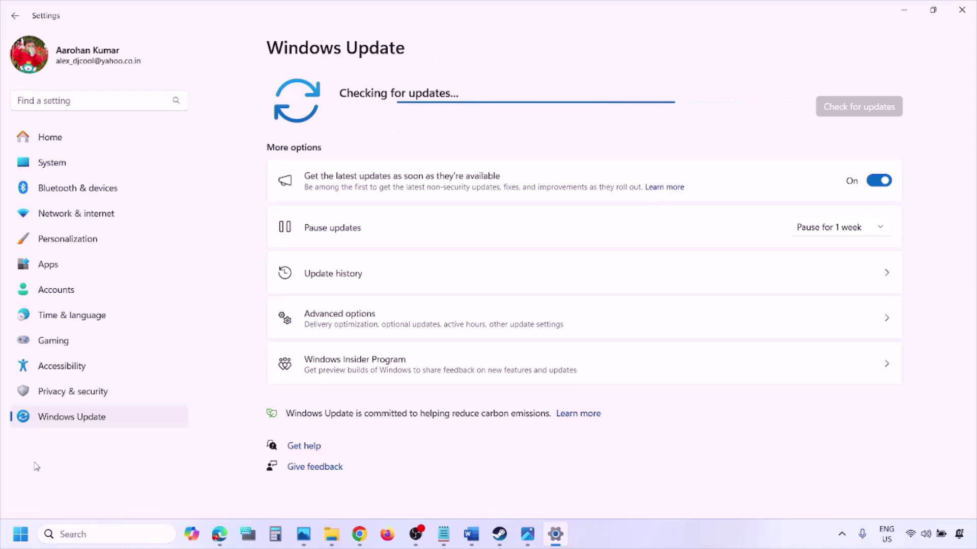
click(20, 534)
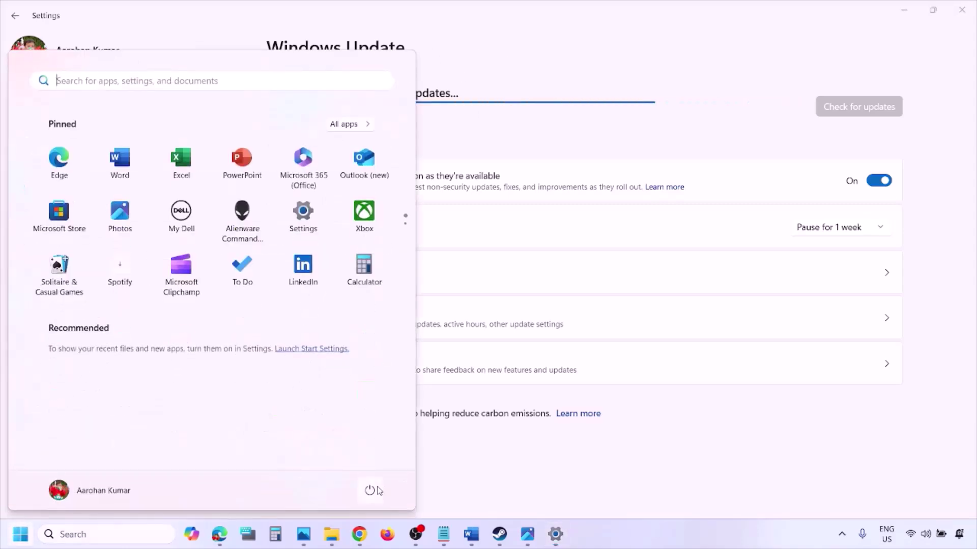
click(371, 490)
Step: Copy the Visual C++ download link from Word and open a new Chrome window
click(472, 539)
scroll(427, 394, down, 3)
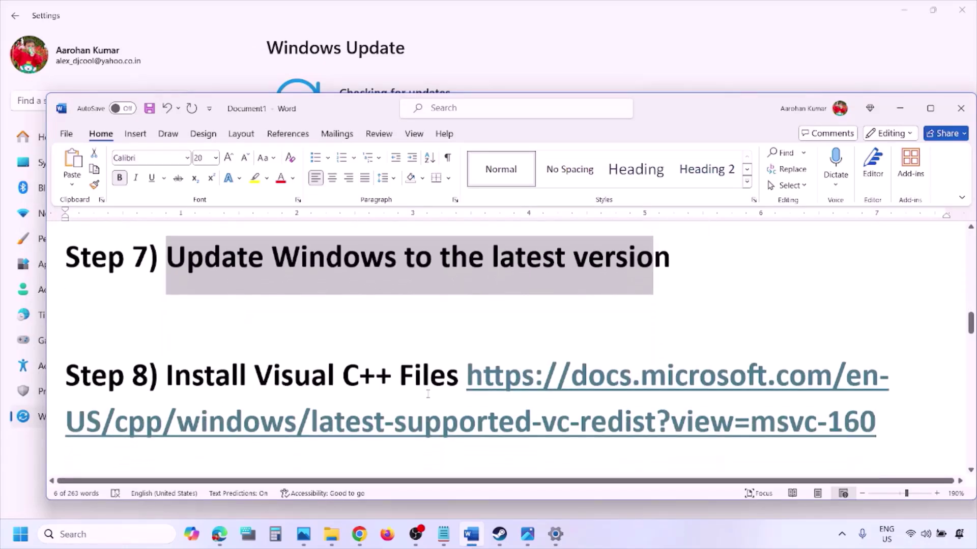
drag(892, 424, 533, 372)
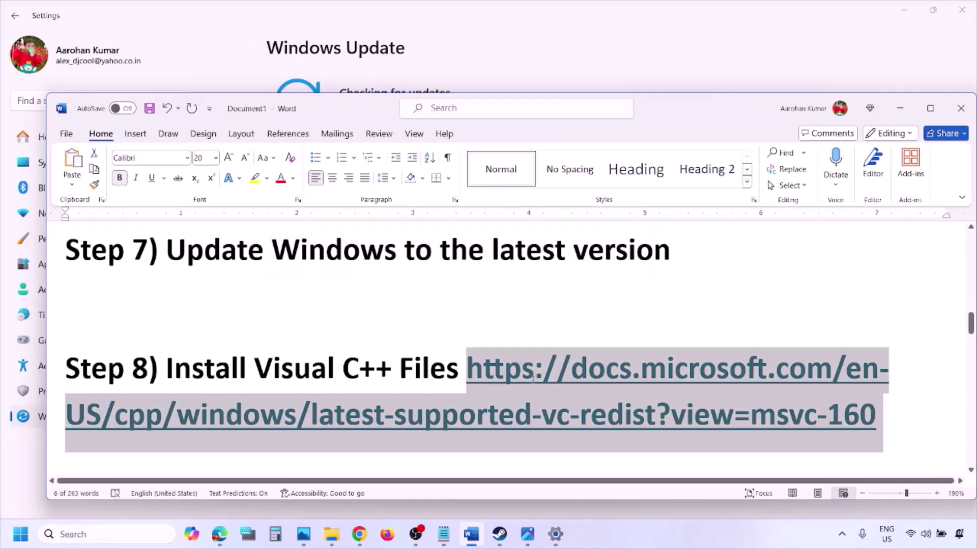
right_click(359, 534)
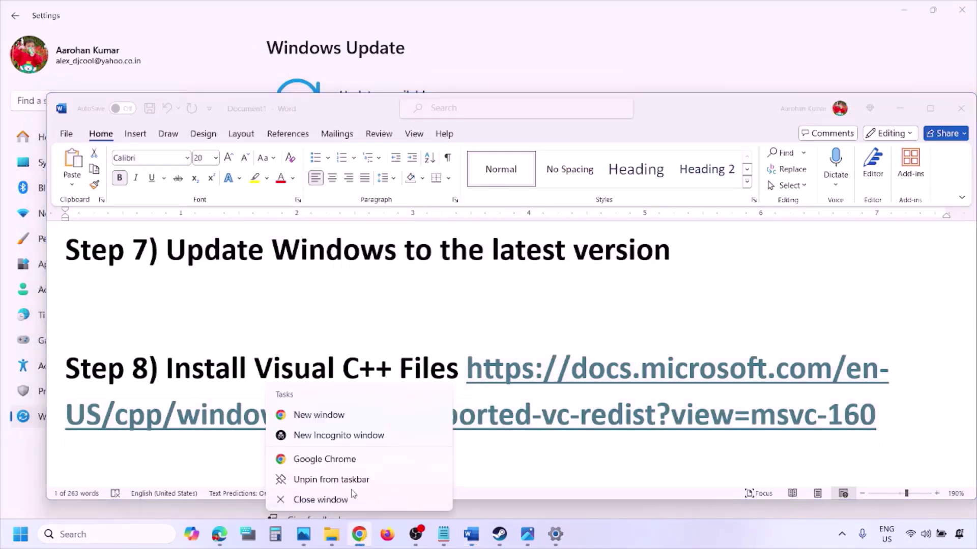
click(318, 416)
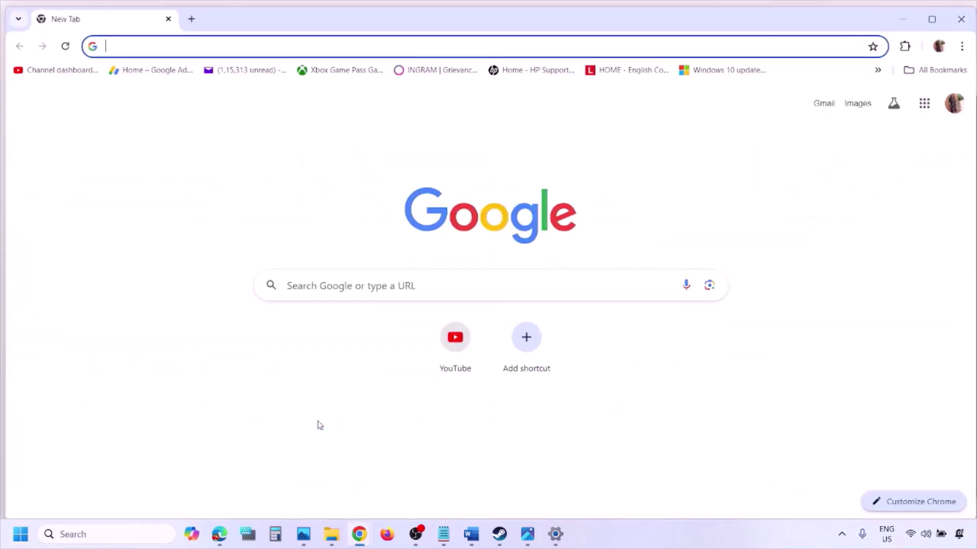
Step: Load the Visual C++ downloads page and download the latest X86 vc_redist.x86.exe installer
text(https://learn.microsoft.com/en-us/cpp/windows/latest-supported-vc-redist?view=msvc-160)
key(Return)
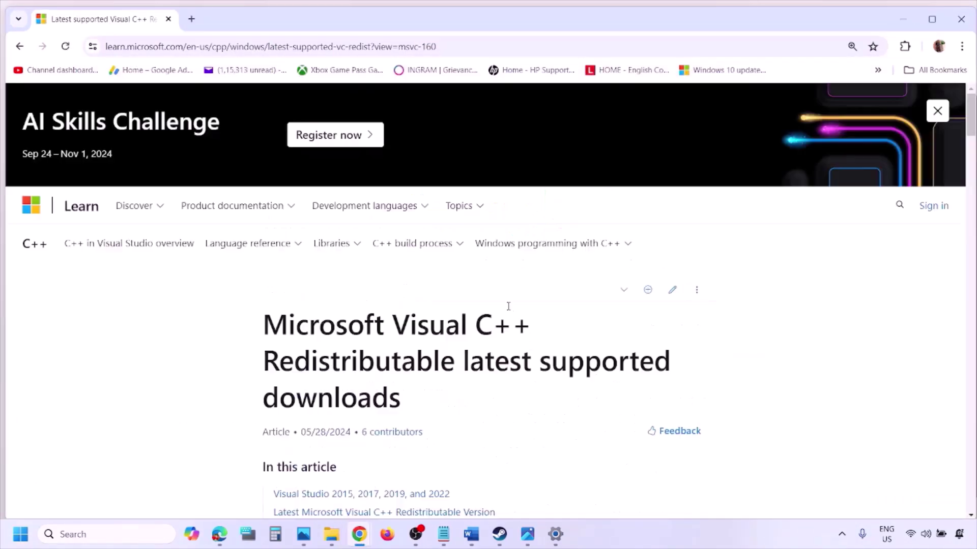
scroll(425, 300, down, 10)
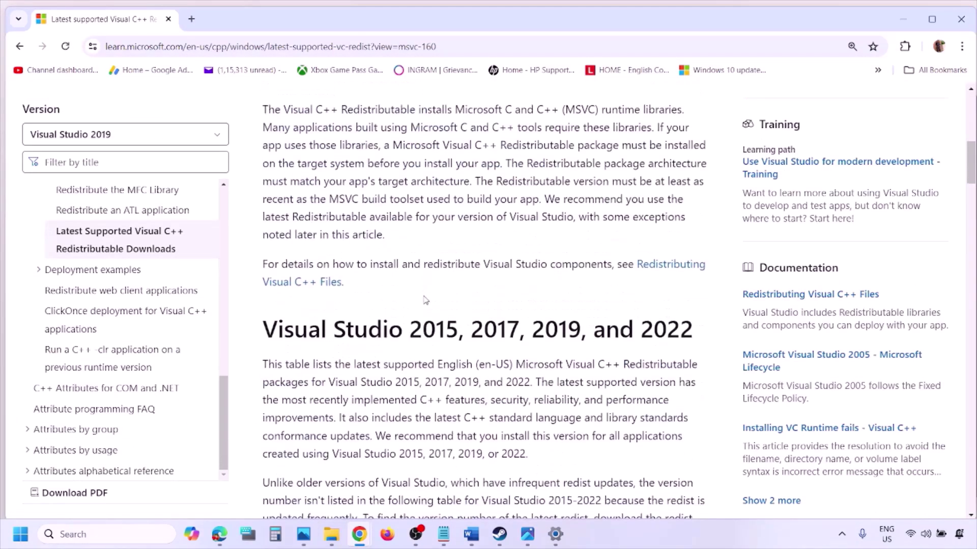
drag(308, 273, 655, 273)
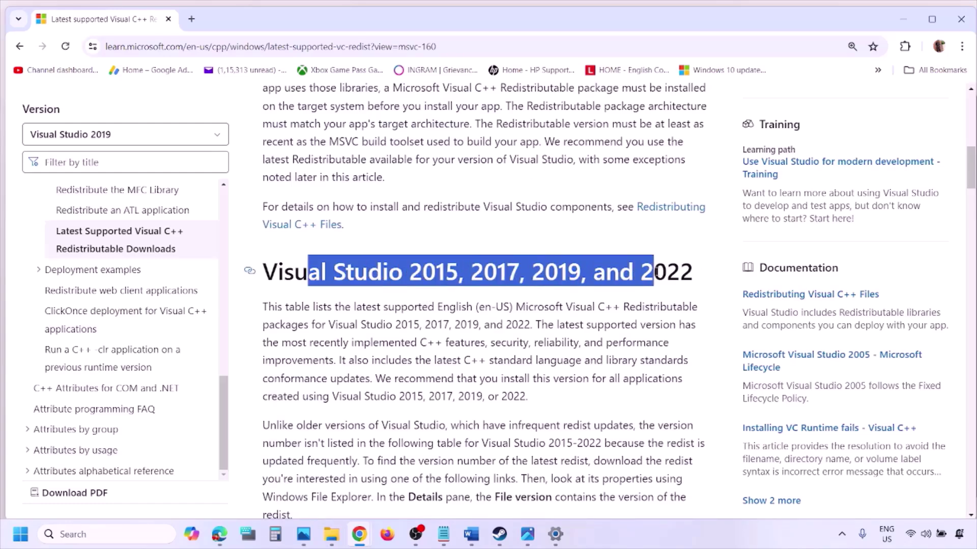
scroll(429, 363, down, 10)
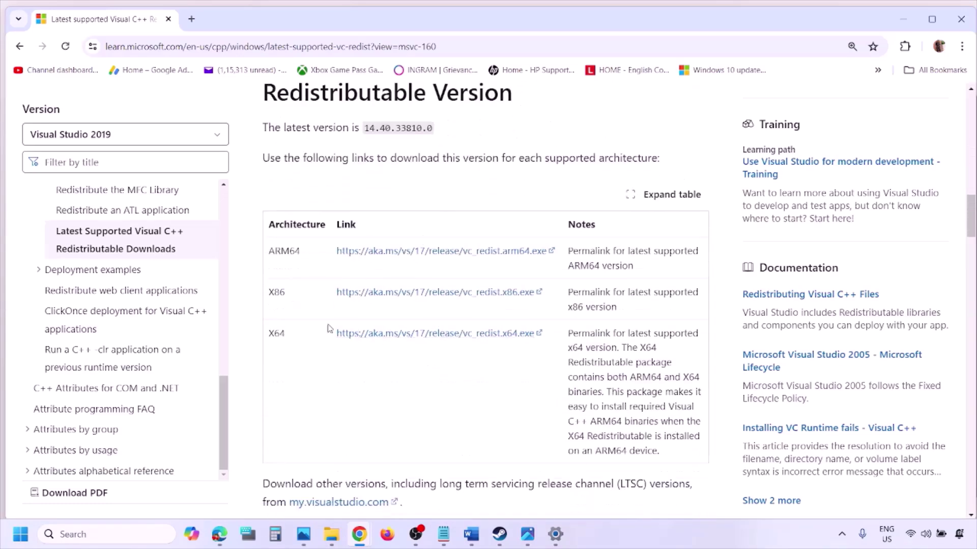
double_click(275, 294)
double_click(277, 333)
drag(276, 309, 480, 304)
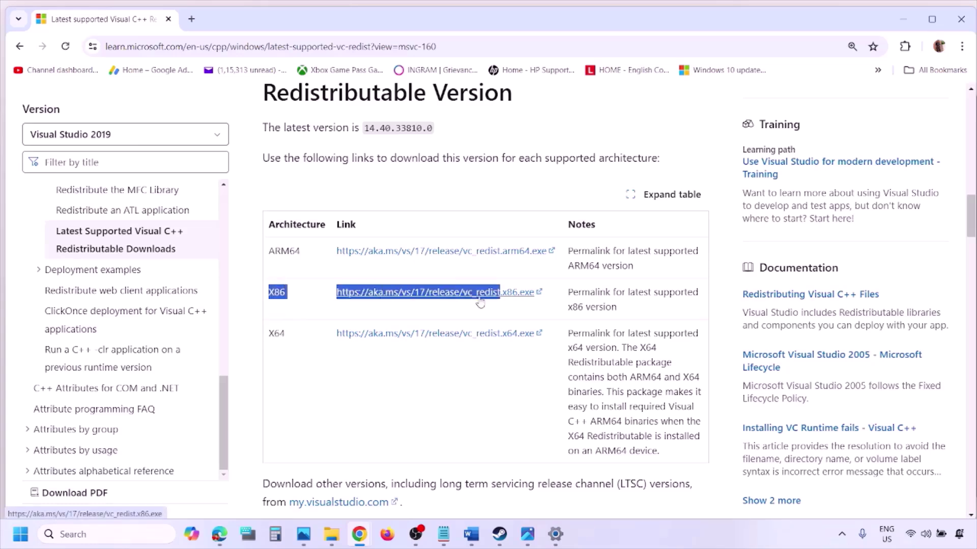
click(480, 304)
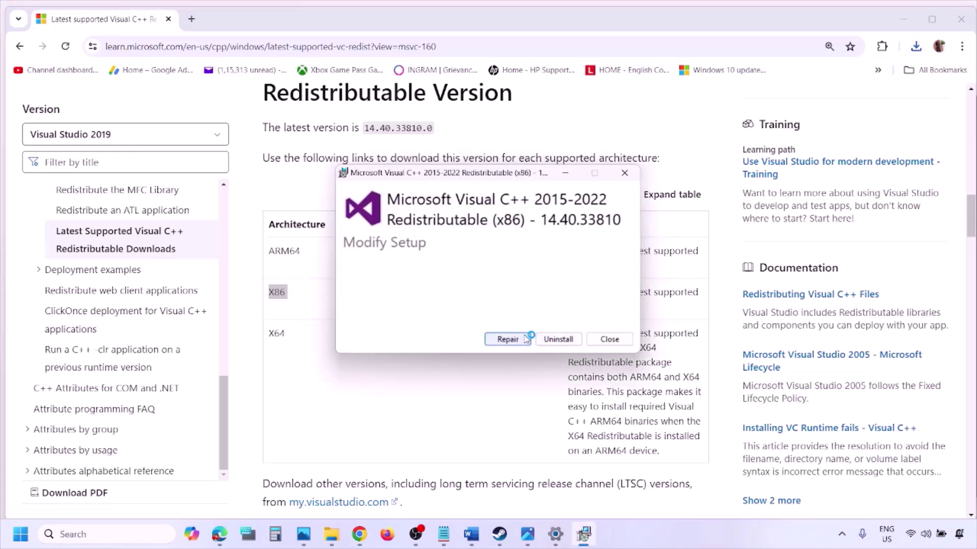
Step: Repair the x86 redistributable, then download vc_redist.x64.exe and repair it too
click(524, 339)
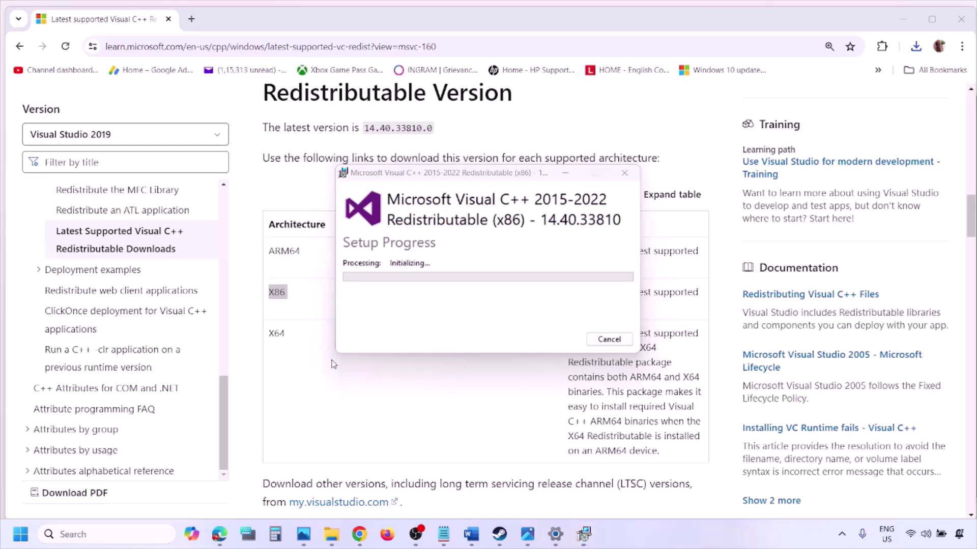
double_click(276, 335)
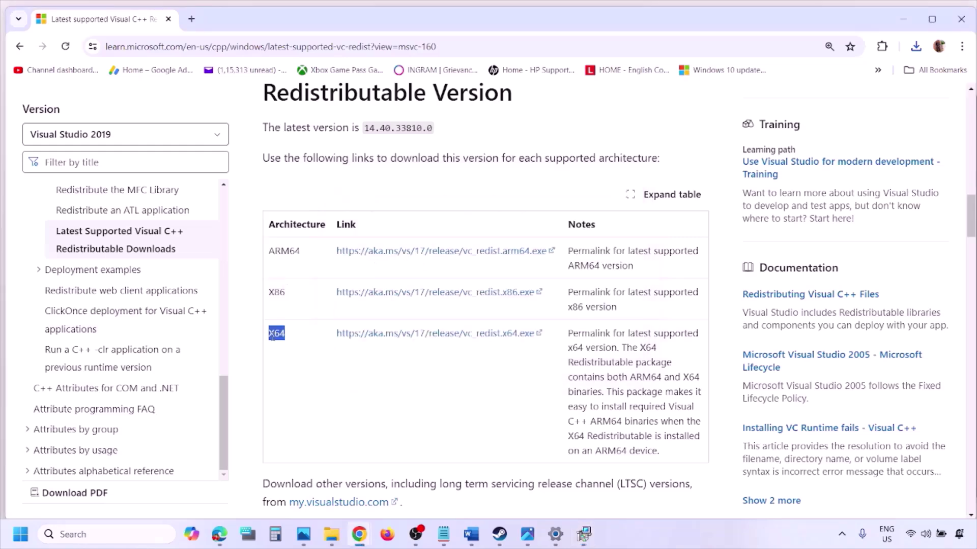
click(443, 337)
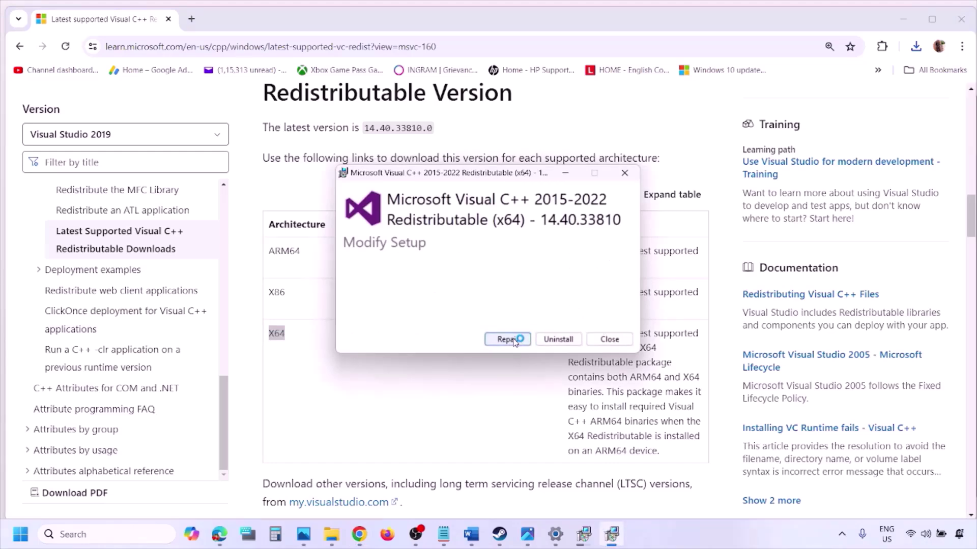
click(513, 341)
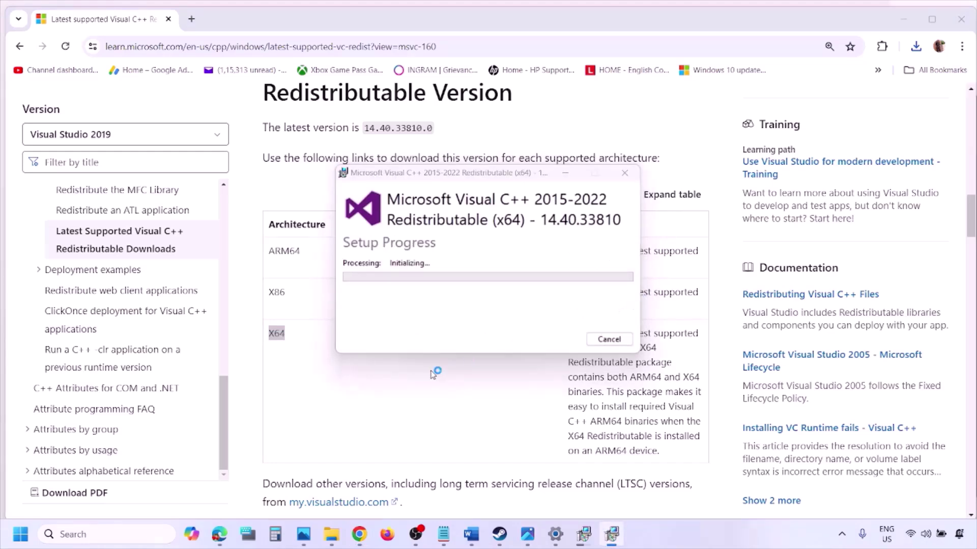
Step: Arrange the x86 and x64 repair progress windows side by side
click(585, 539)
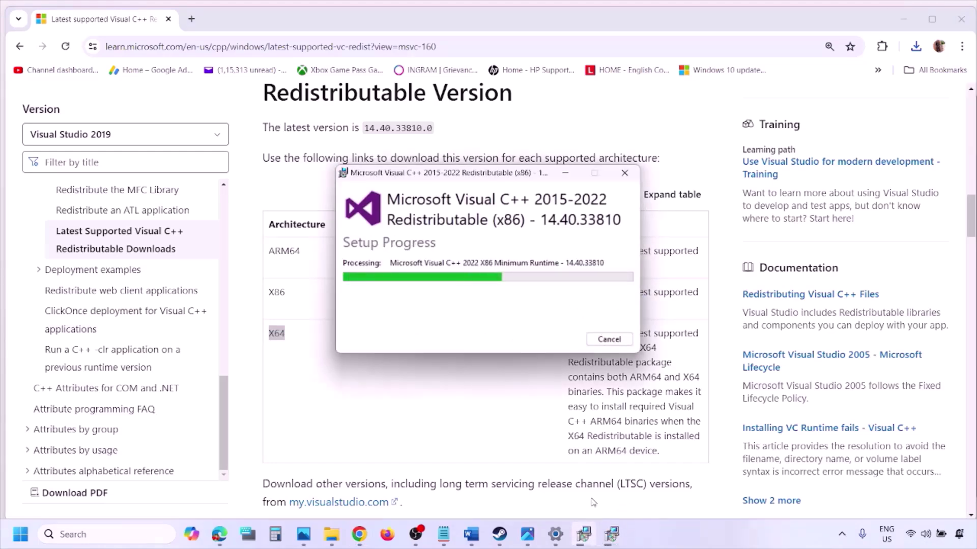
drag(537, 174, 309, 218)
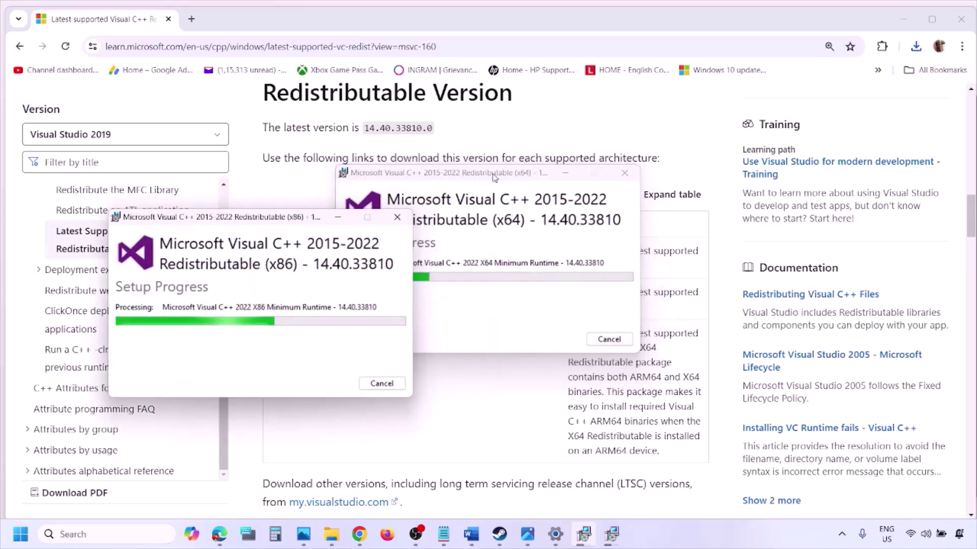
drag(509, 164, 595, 227)
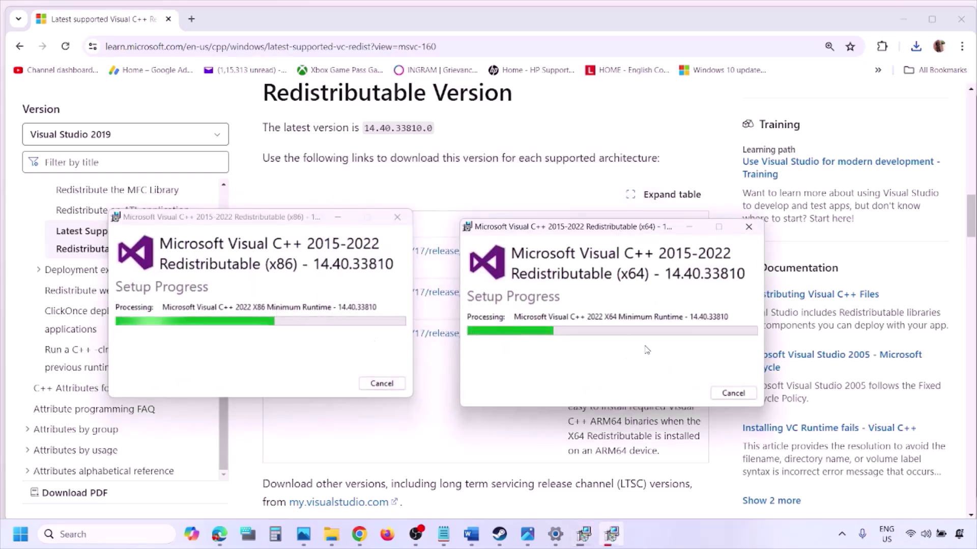
click(428, 440)
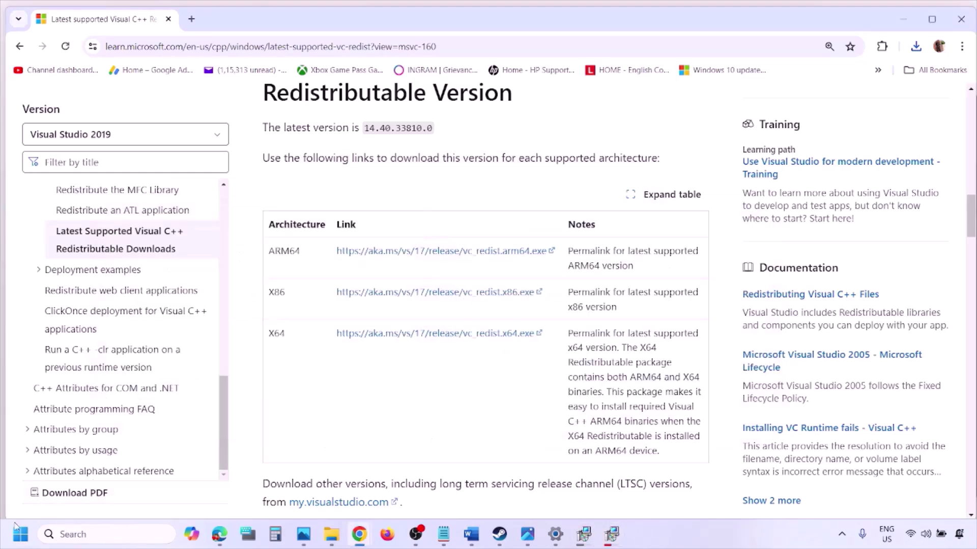
Step: Check the Start menu's Restart option, then close the power menu and Start
click(20, 534)
click(370, 490)
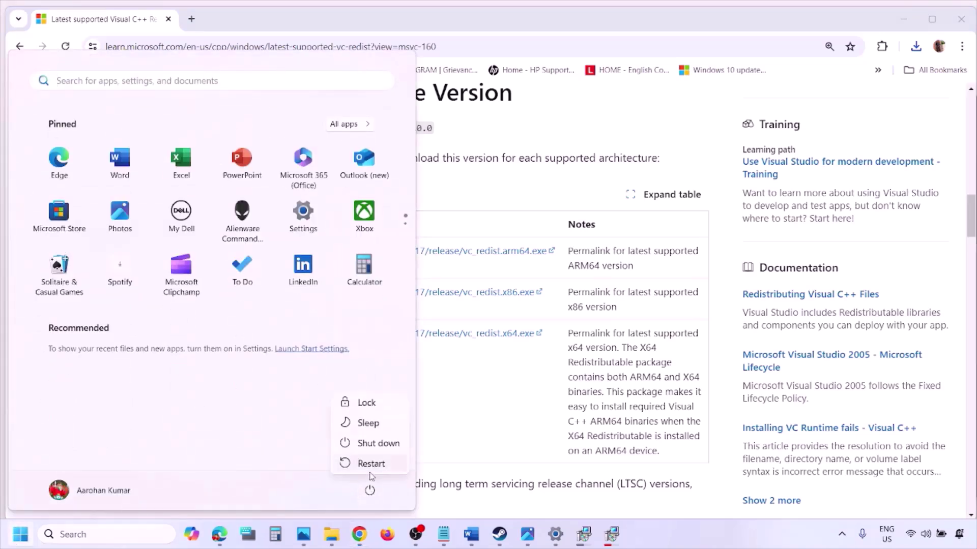
key(Escape)
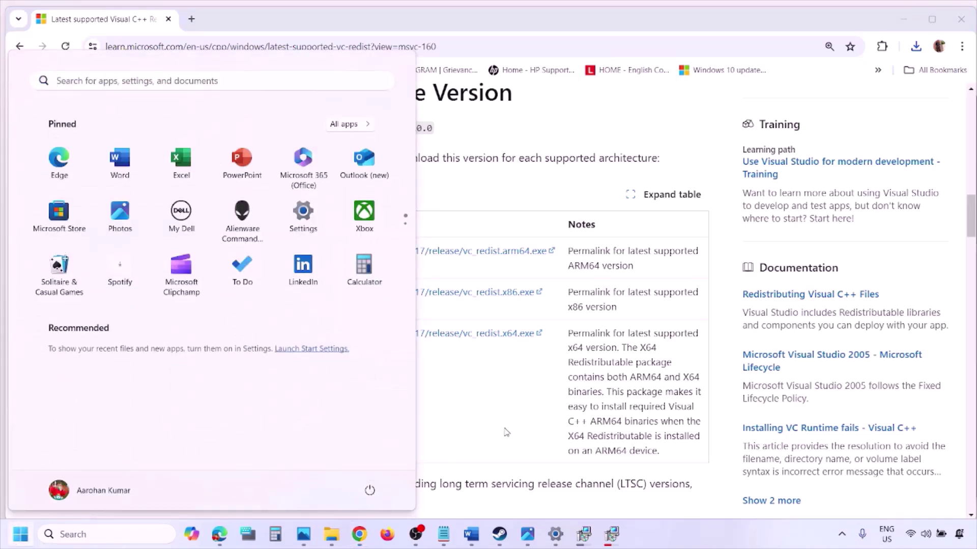
key(Escape)
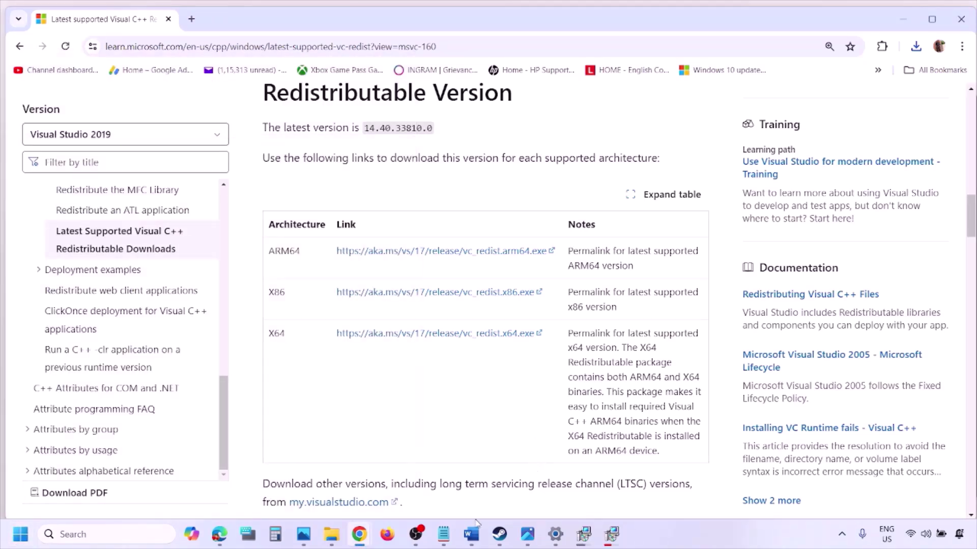
Step: Bring Word forward and scroll to Steps 8 and 9 on unplugging external devices
click(471, 534)
scroll(419, 345, down, 3)
scroll(418, 345, down, 2)
Step: Maximize Word and highlight the unplug-devices, extra-controllers and multiple-monitors items of Step 9
click(931, 108)
drag(123, 189, 725, 234)
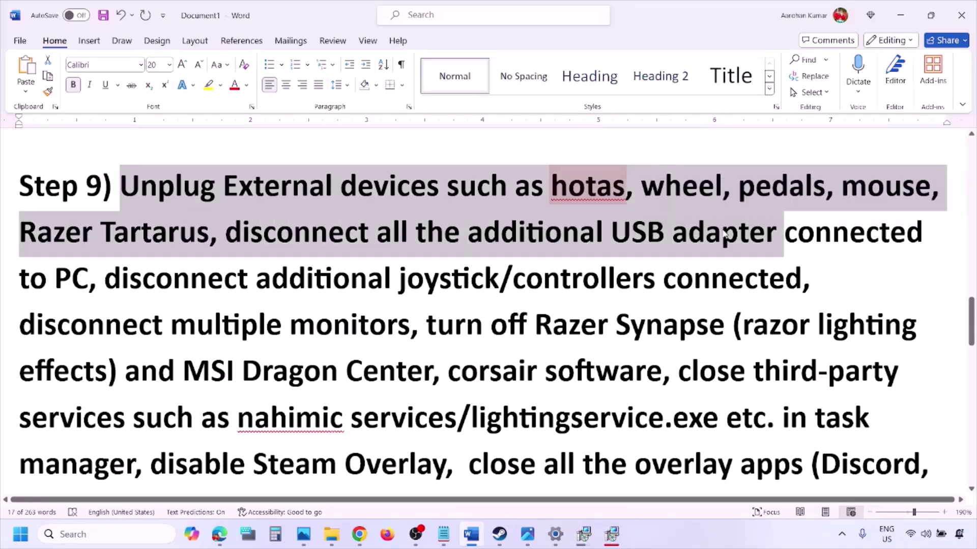
click(724, 232)
drag(107, 279, 801, 282)
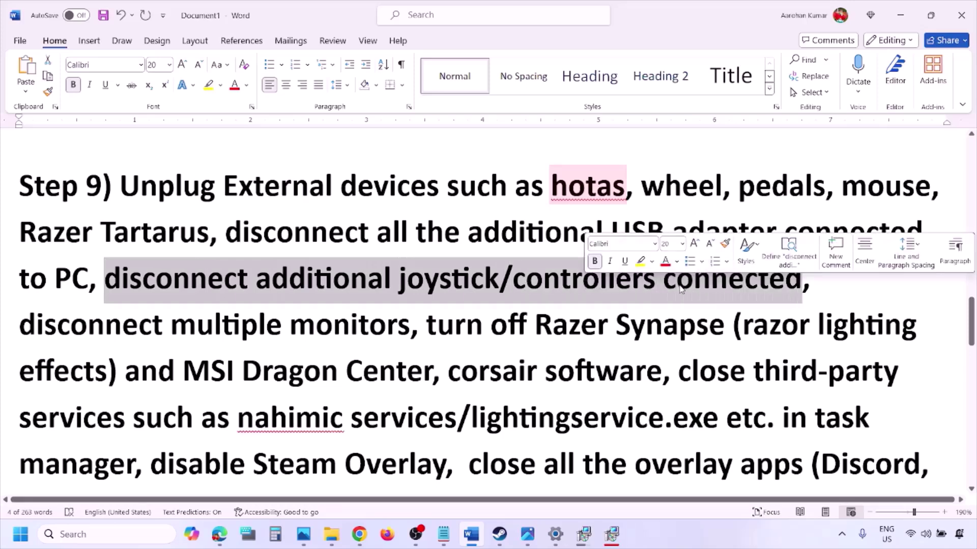
click(649, 306)
drag(36, 327, 340, 330)
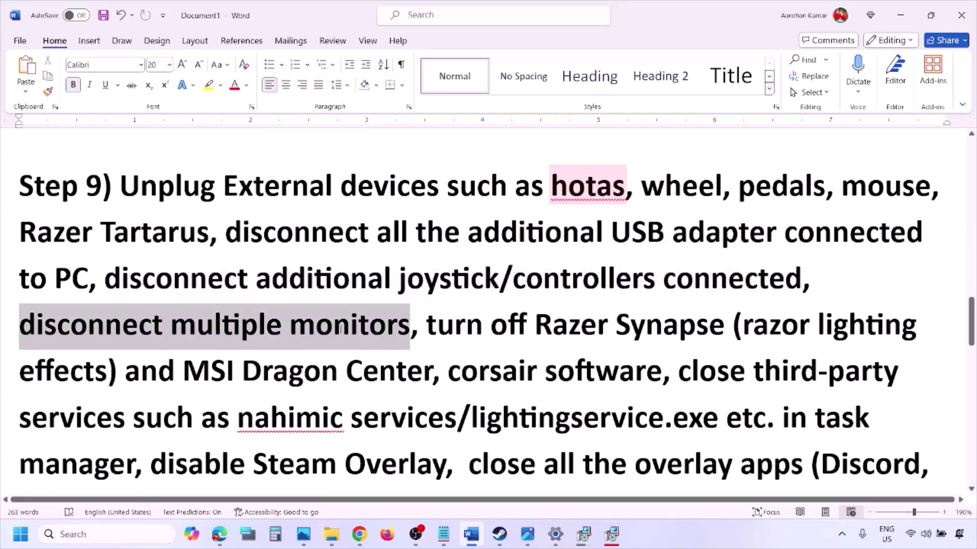
Step: Highlight the lighting-software and Disable Steam Overlay items, then bring up the Steam library screenshot
scroll(386, 300, down, 2)
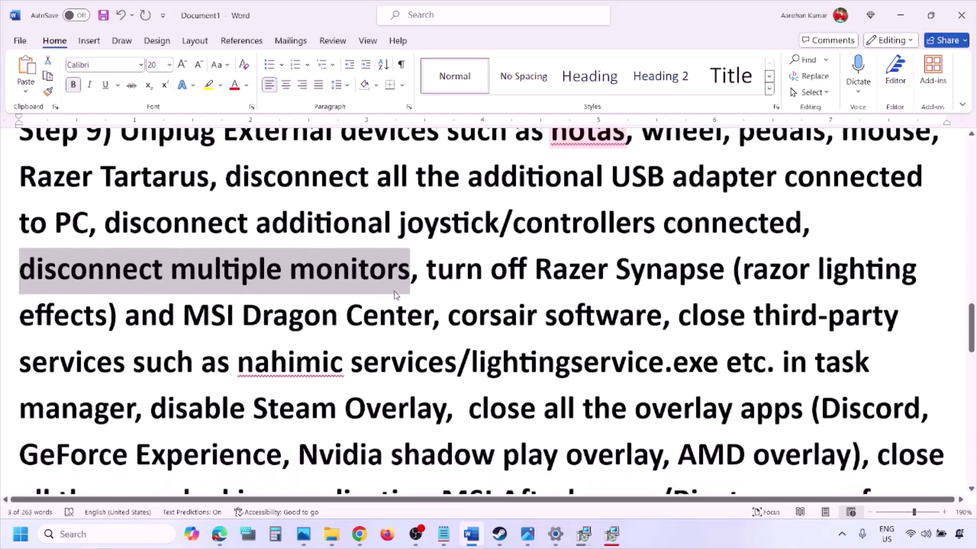
drag(430, 267, 135, 418)
scroll(195, 346, down, 2)
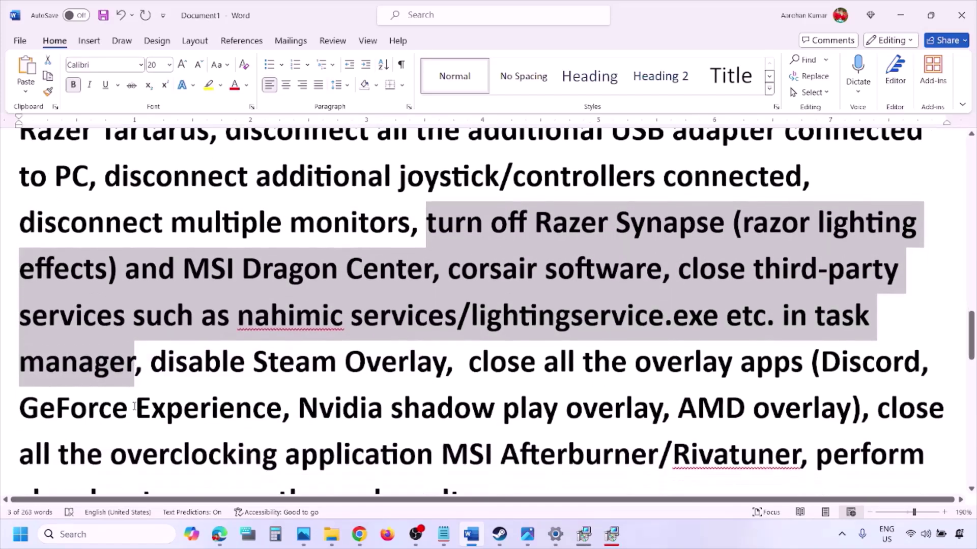
drag(151, 353, 447, 352)
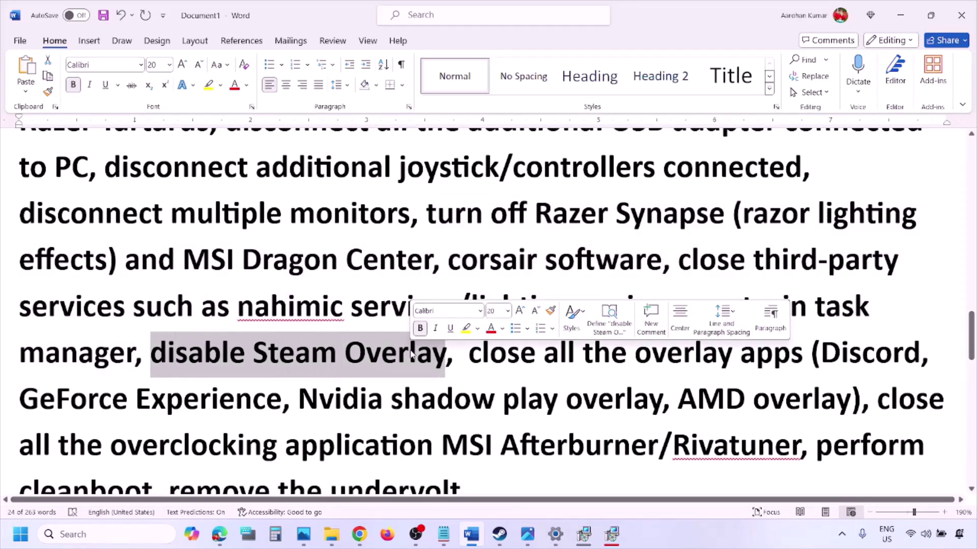
click(675, 540)
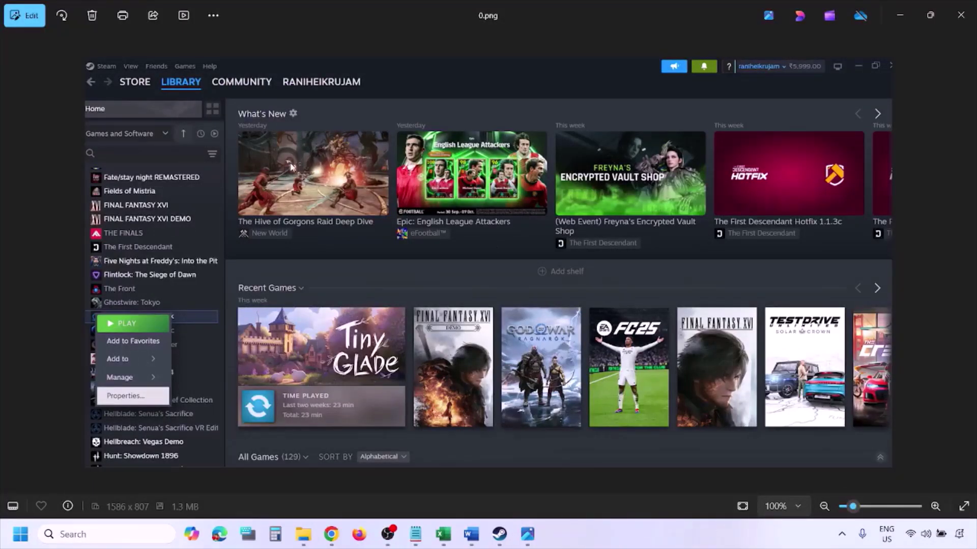
Step: Zoom the Steam screenshot in and back to 100%, then view the game Properties screenshot
key(ctrl+plus)
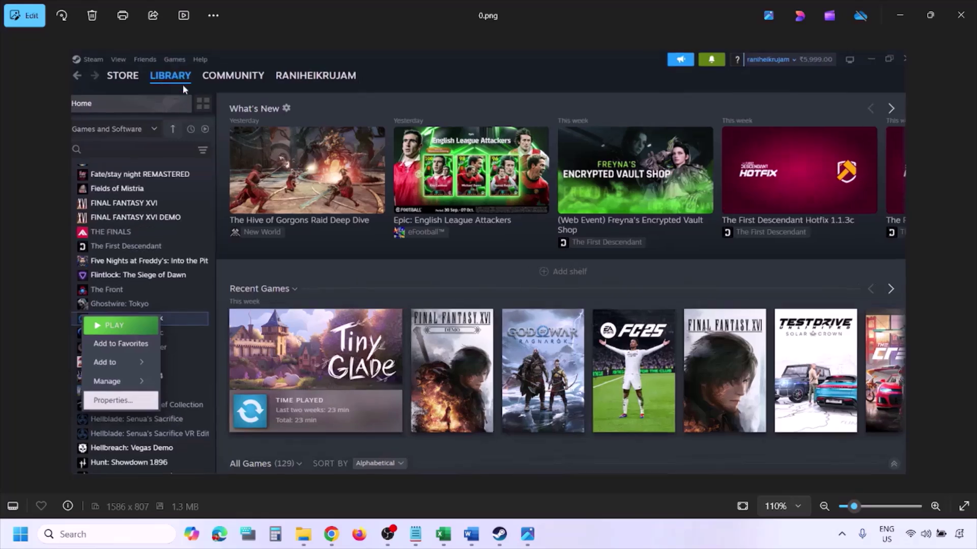
key(ctrl+minus)
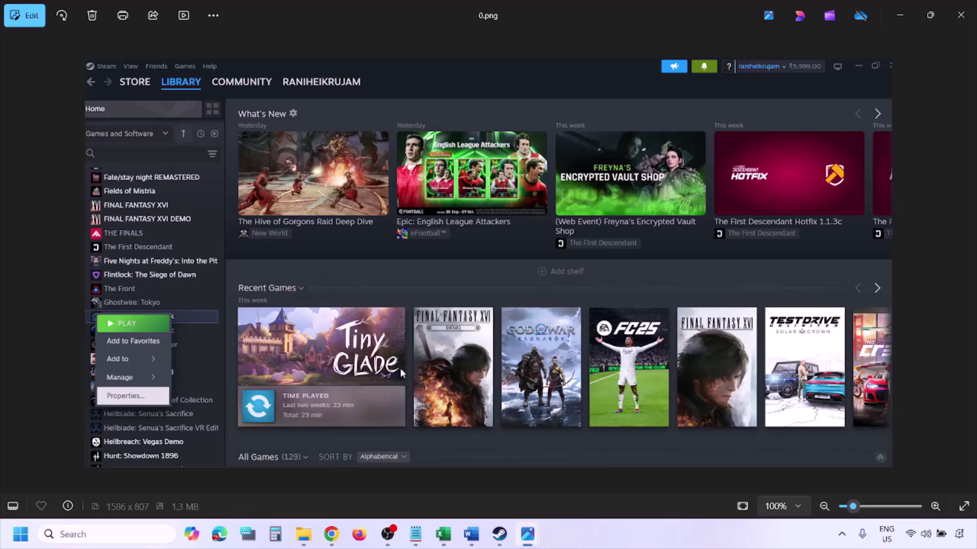
key(Right)
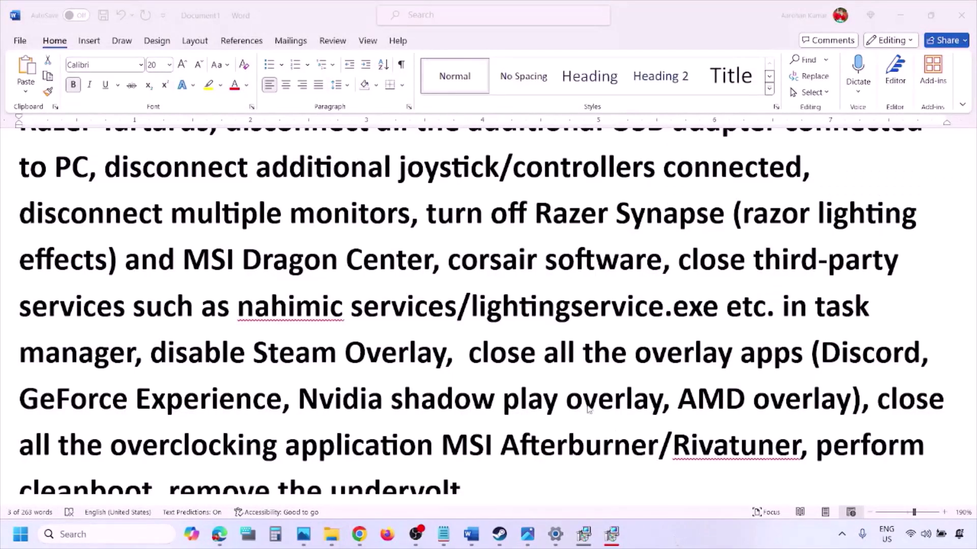
scroll(583, 404, down, 2)
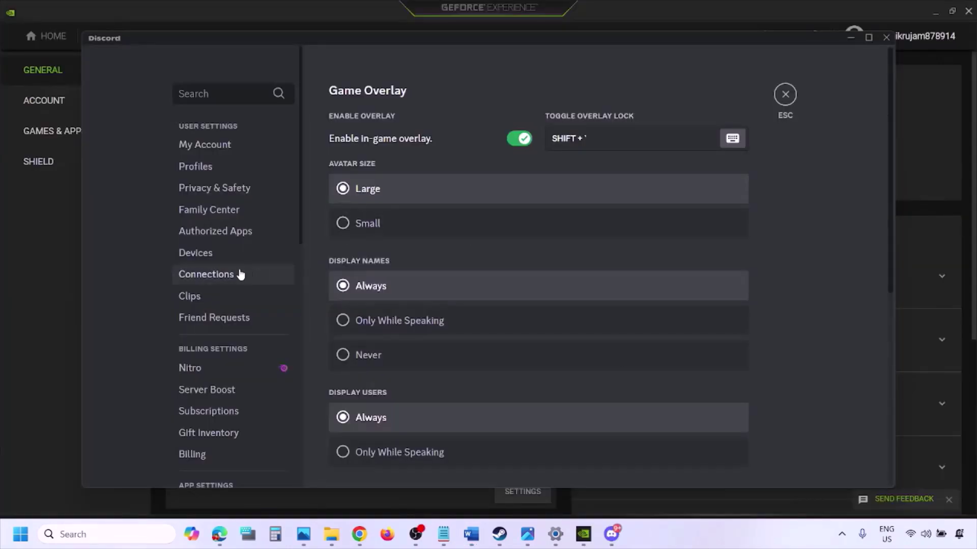
Step: Switch off the in-game overlay in Discord and in GeForce Experience, then return to the Word notes
scroll(239, 274, down, 10)
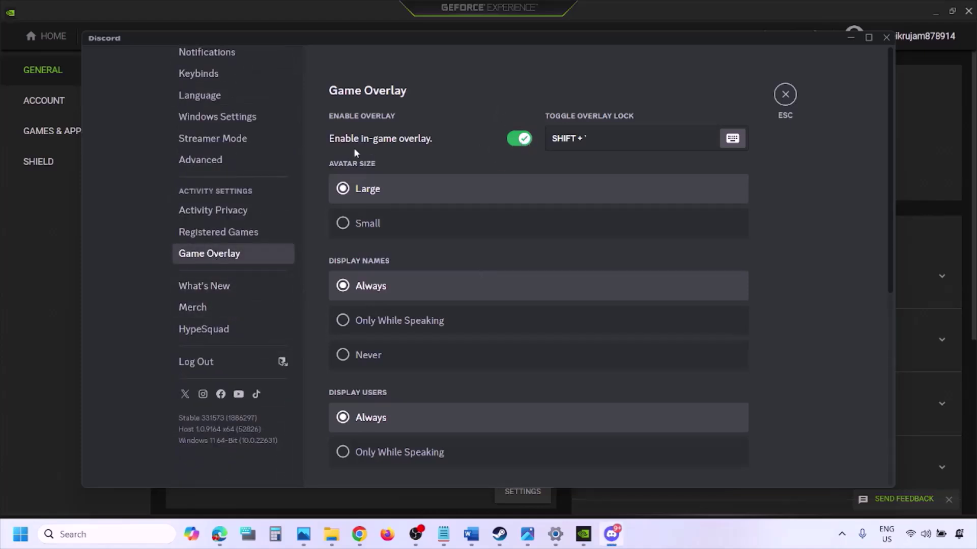
click(518, 138)
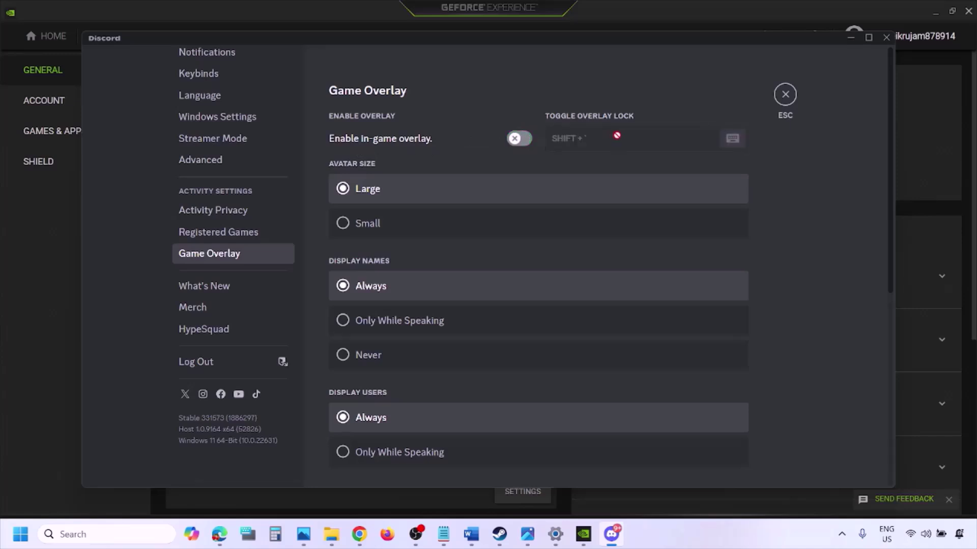
click(586, 537)
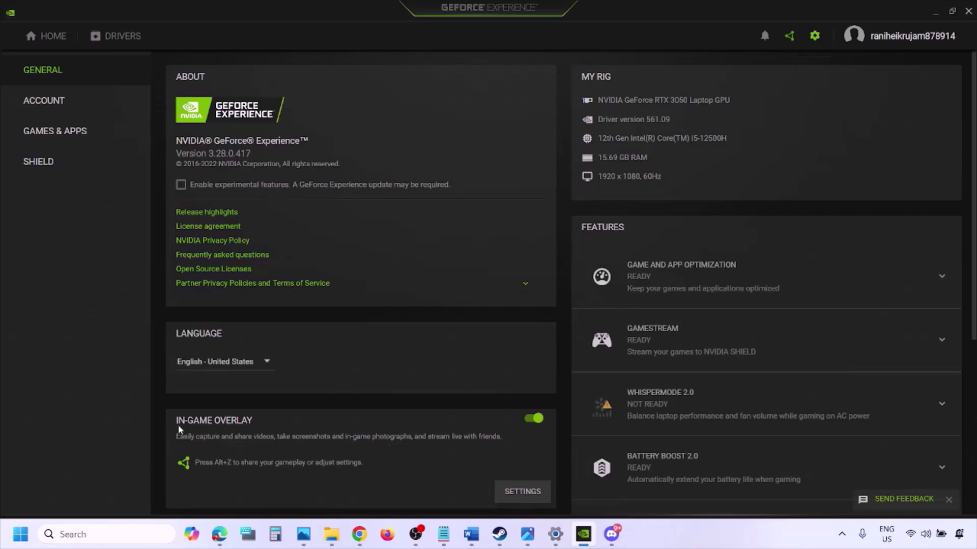
click(533, 418)
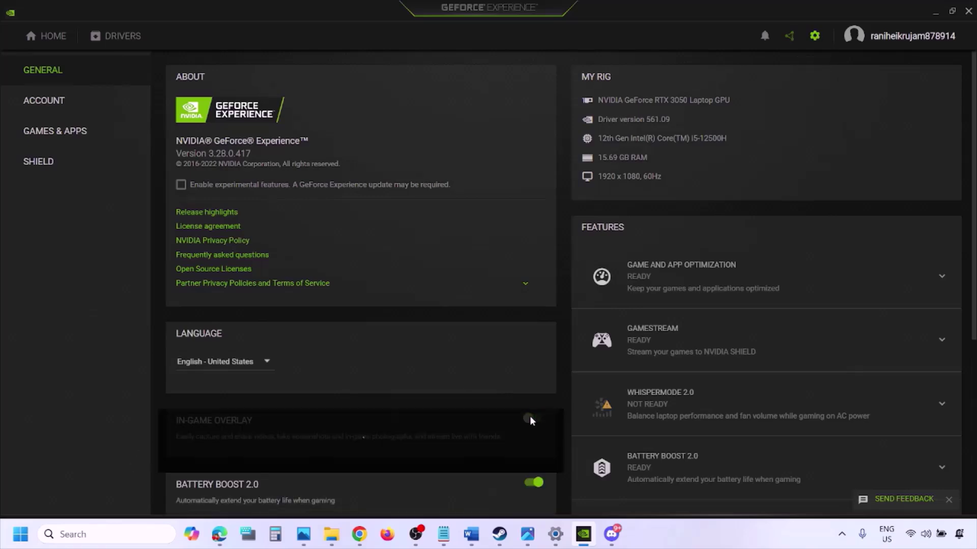
click(471, 534)
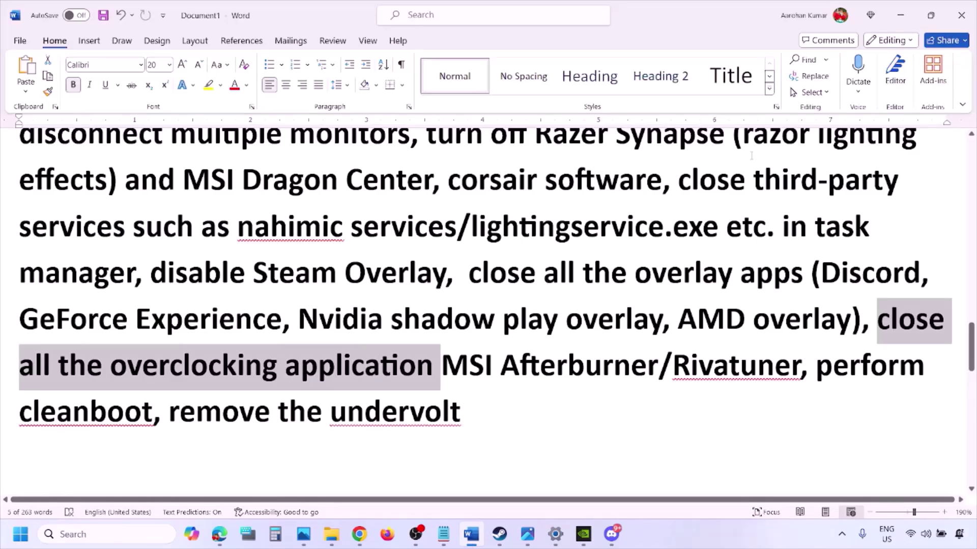
Step: Highlight the 'close all the overlay apps' phrase in the Word notes
scroll(698, 205, up, 3)
scroll(484, 298, down, 2)
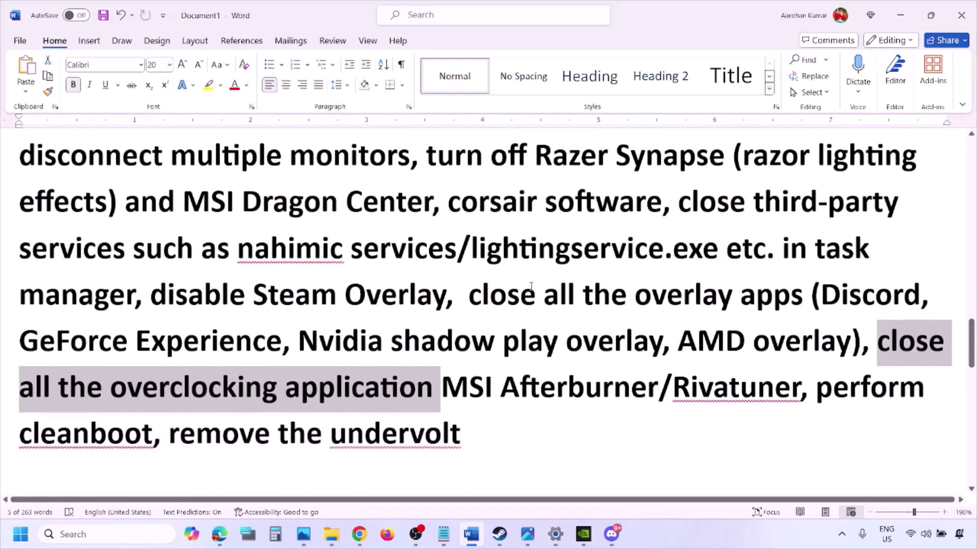
drag(482, 297, 763, 304)
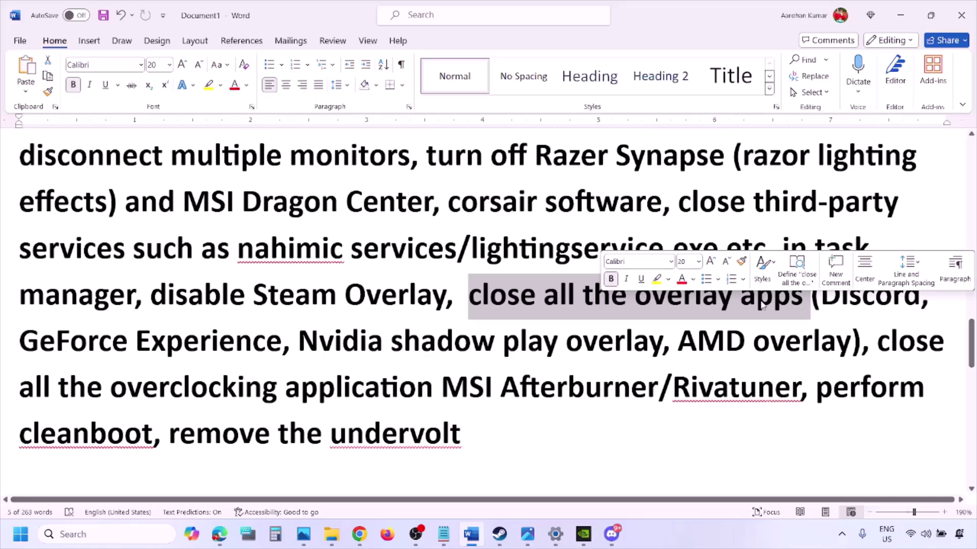
click(533, 304)
drag(469, 299, 809, 305)
Step: Quit Discord, the NVIDIA tray app, G HUB and one more background app from the hidden tray
click(847, 544)
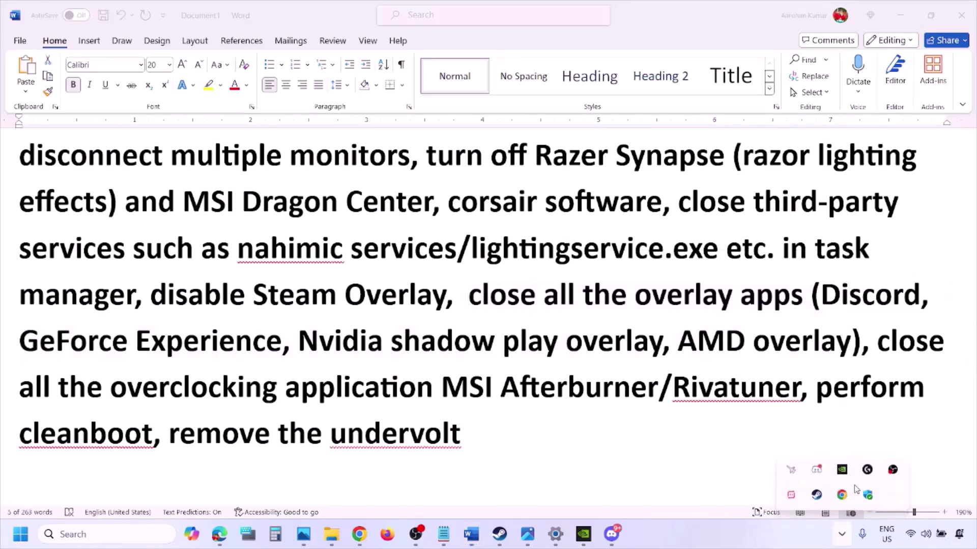
right_click(817, 472)
click(863, 460)
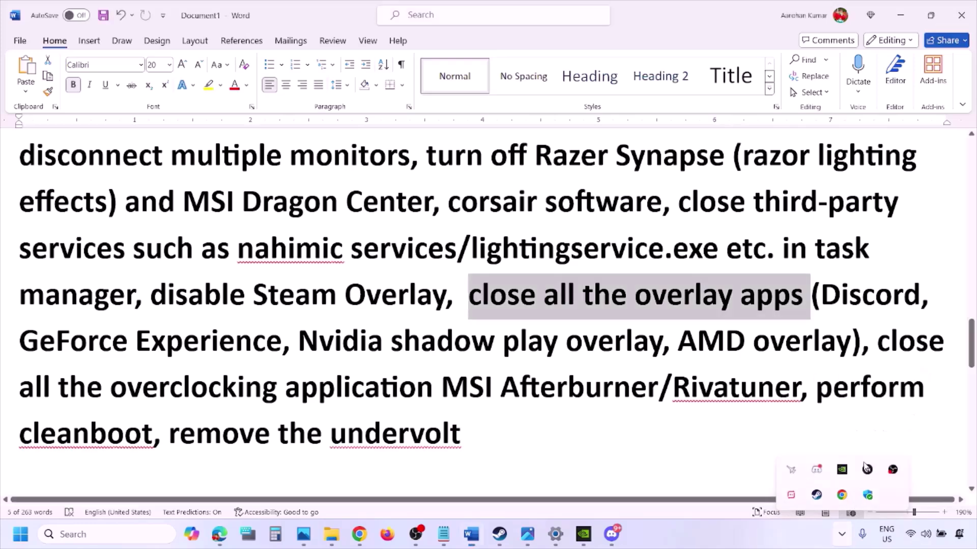
right_click(815, 477)
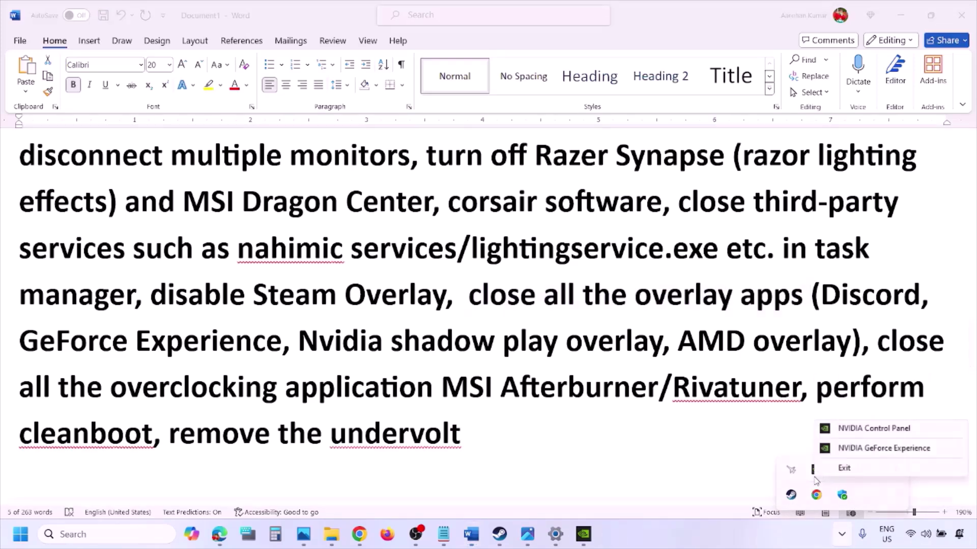
click(846, 468)
right_click(817, 472)
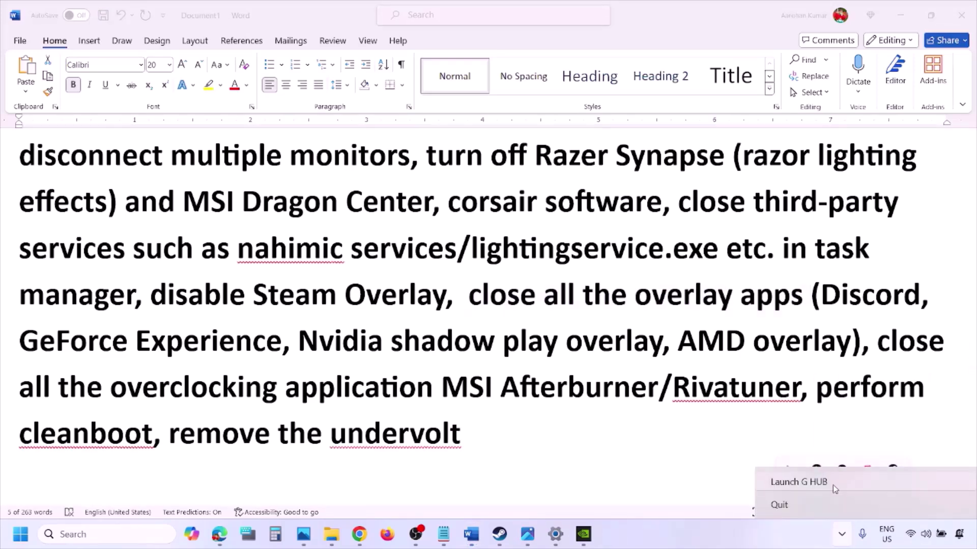
click(806, 504)
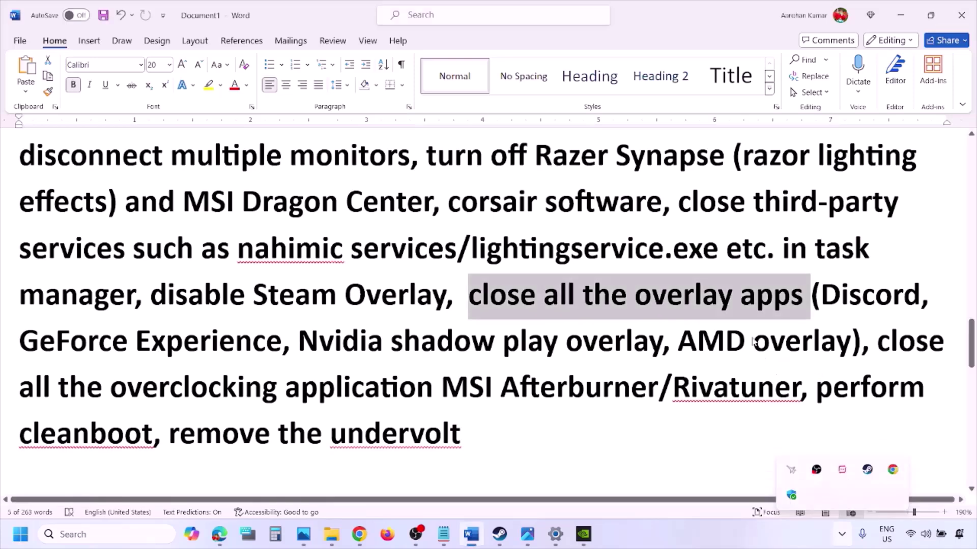
click(842, 534)
right_click(841, 469)
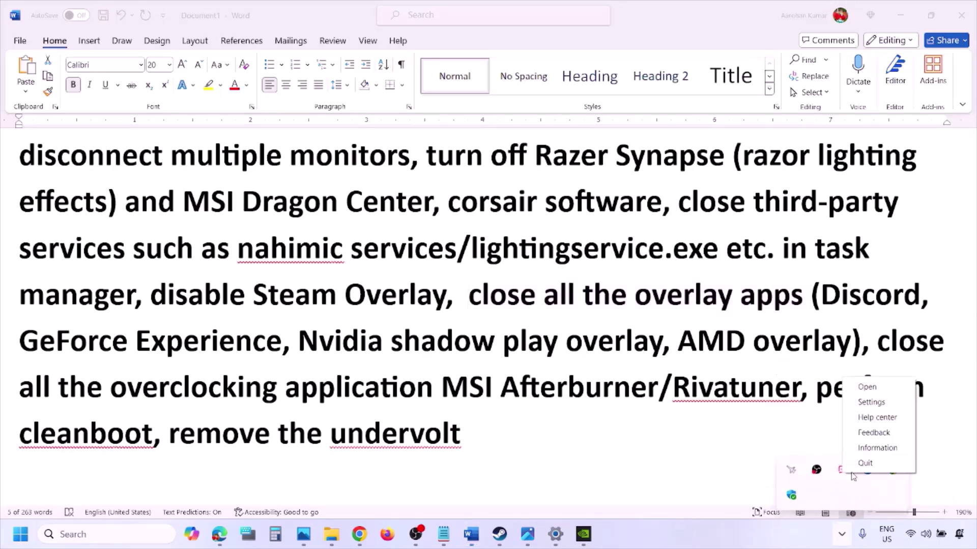
click(868, 464)
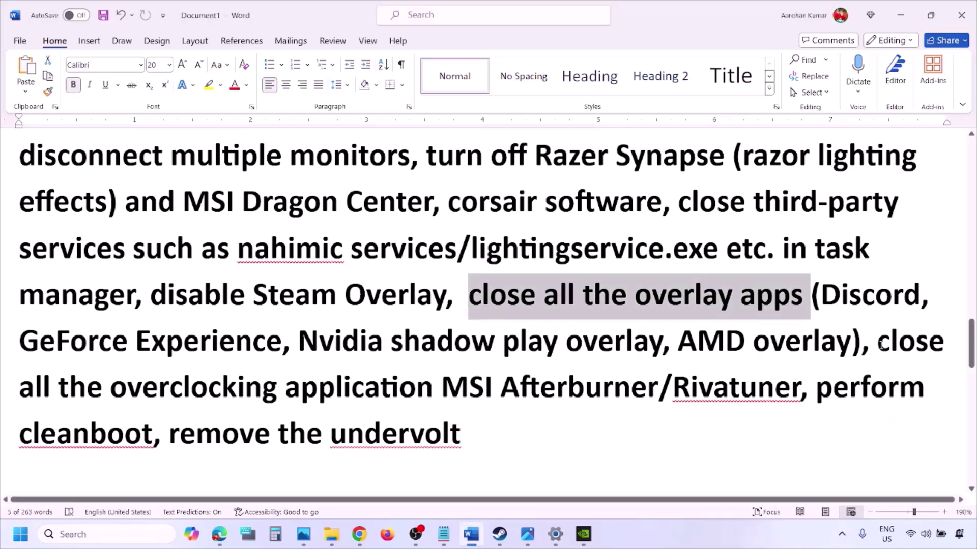
Step: Close MSI Afterburner per the overclocking-apps note, then highlight the clean boot step
drag(878, 344, 469, 389)
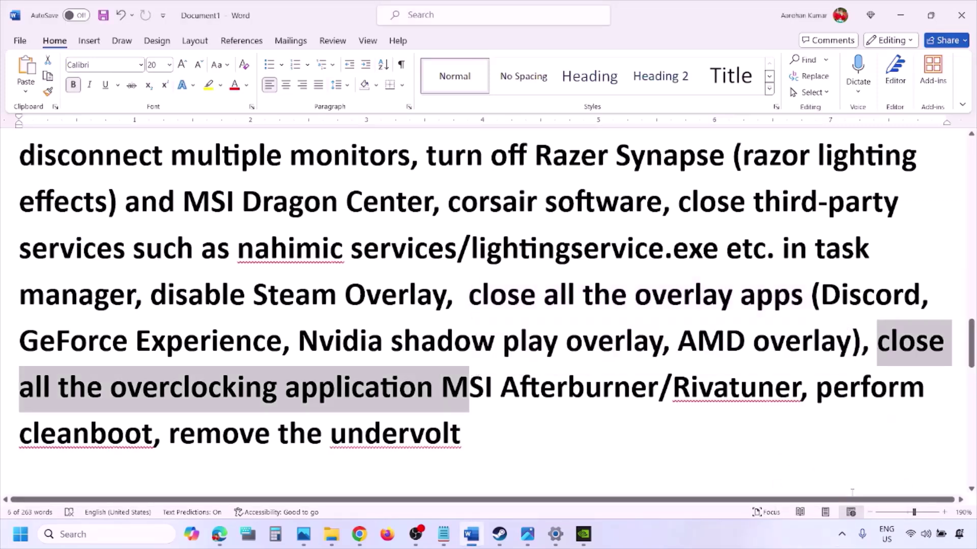
click(842, 537)
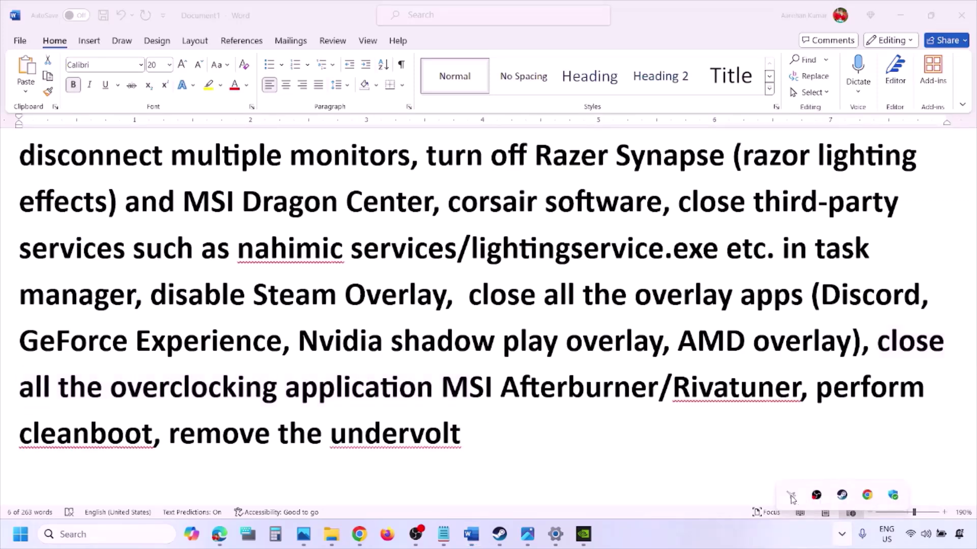
right_click(791, 498)
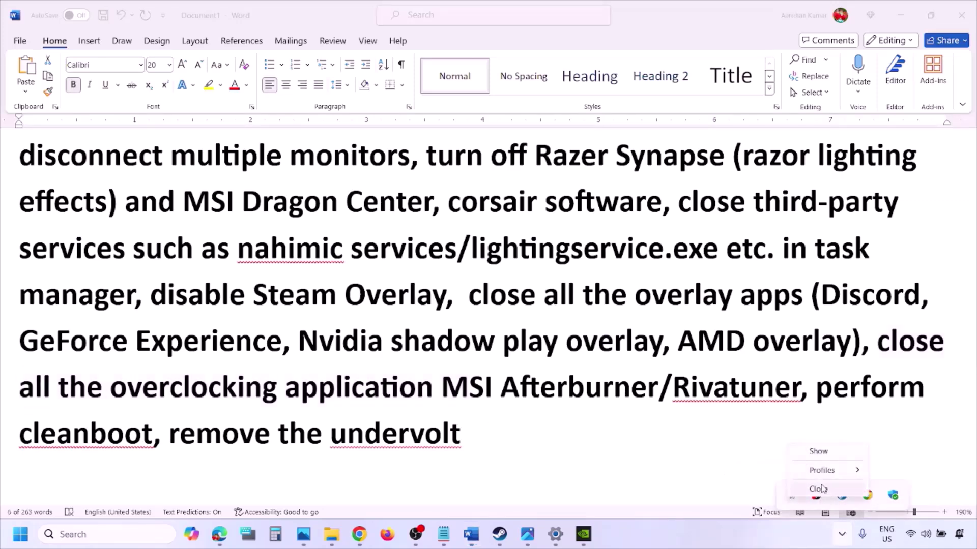
click(819, 489)
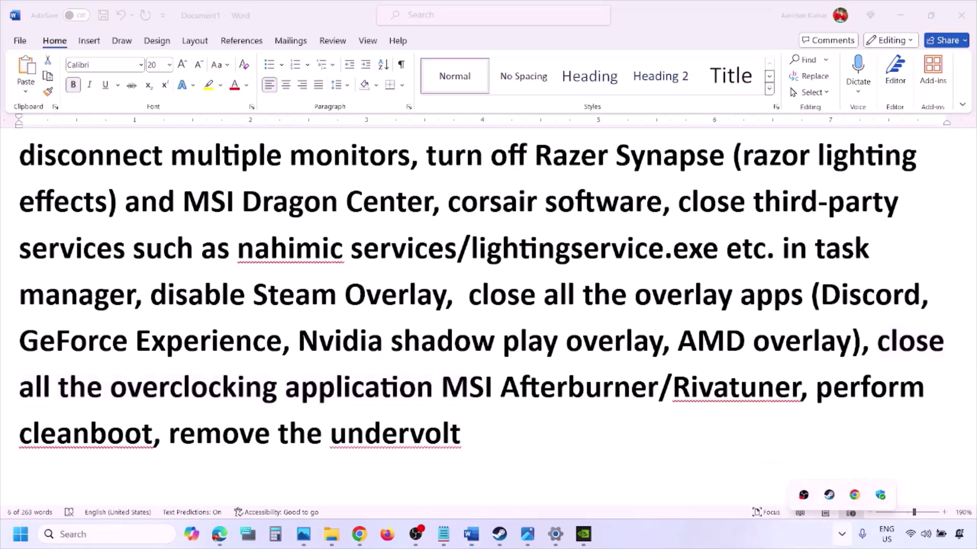
drag(672, 386, 899, 399)
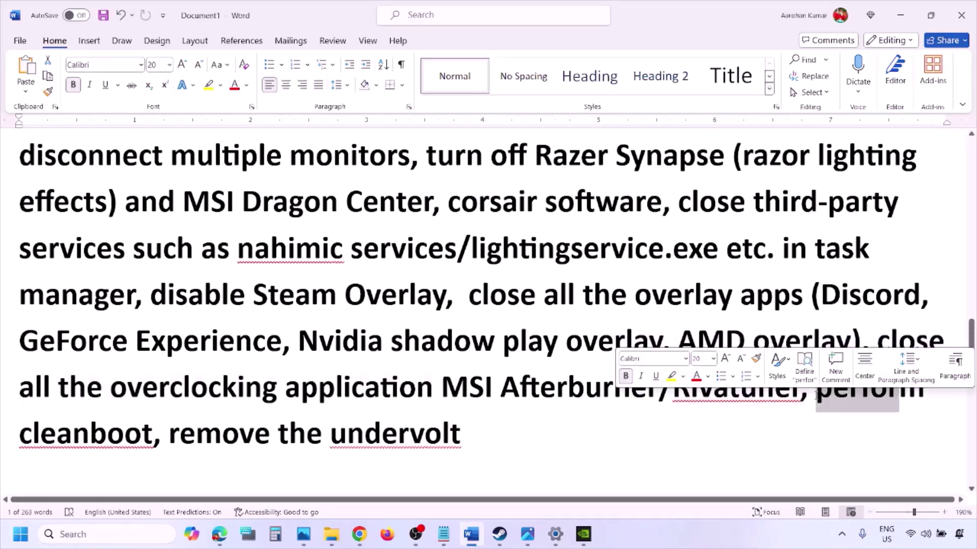
click(73, 529)
text(ystem)
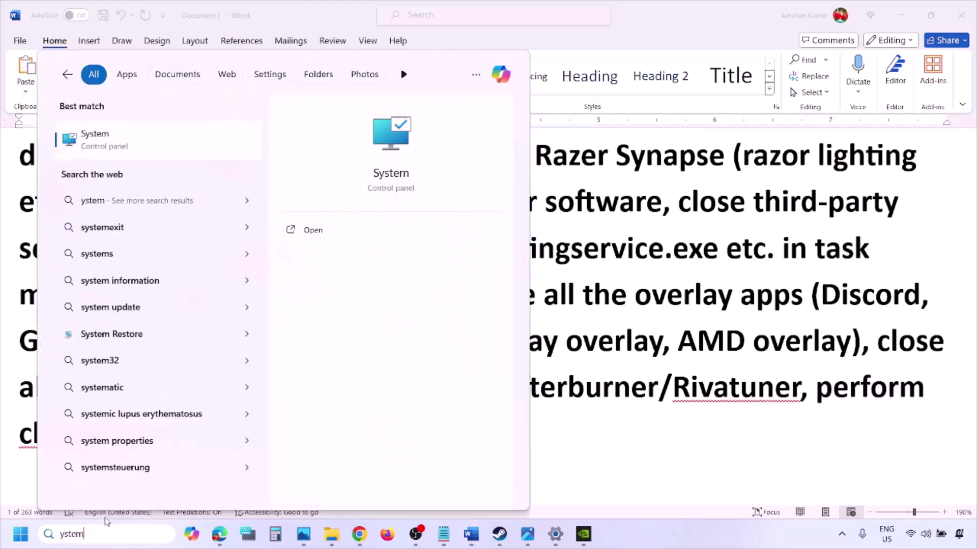
text(s)
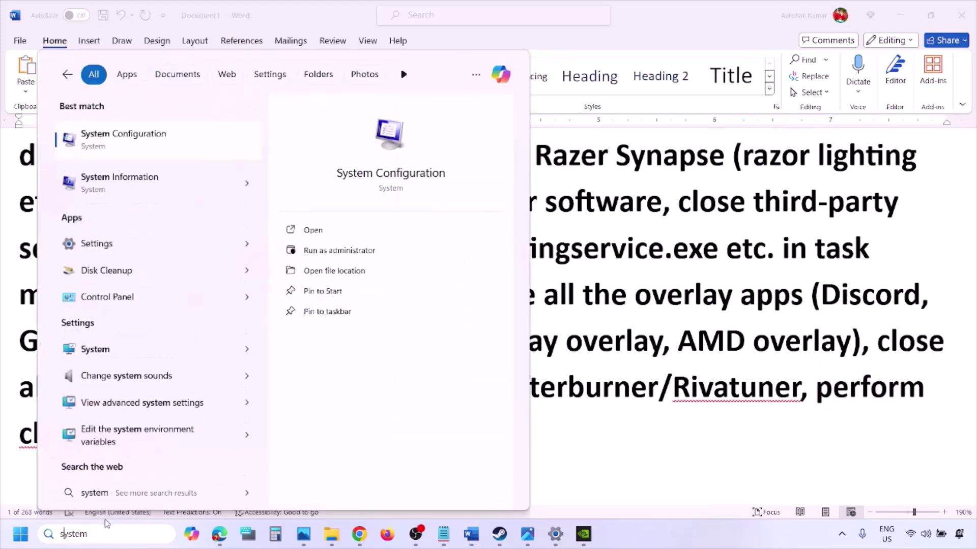
click(154, 144)
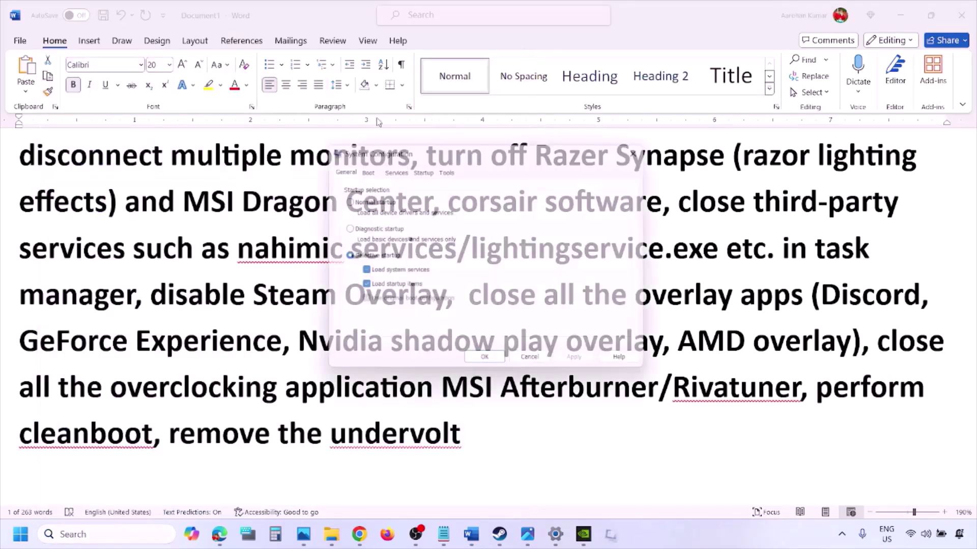
click(402, 170)
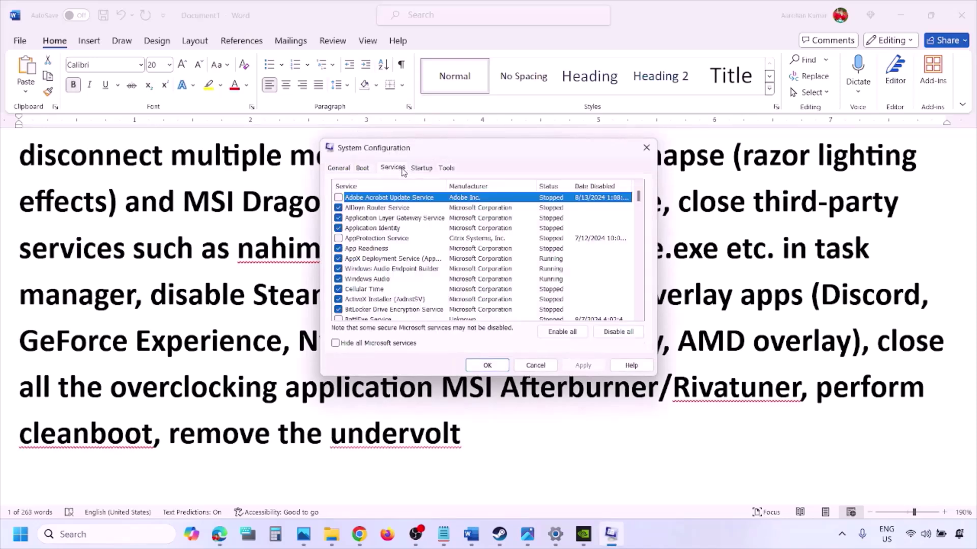
click(335, 344)
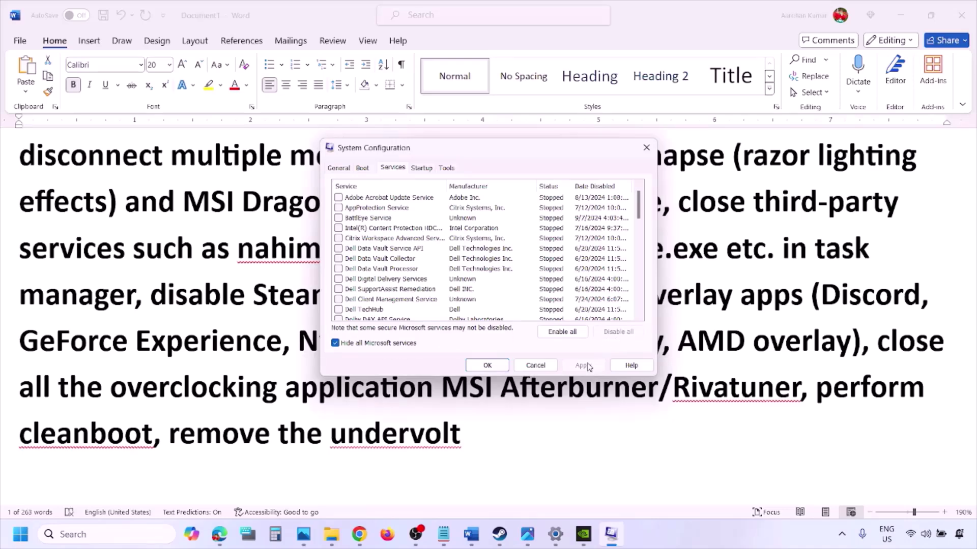
click(487, 365)
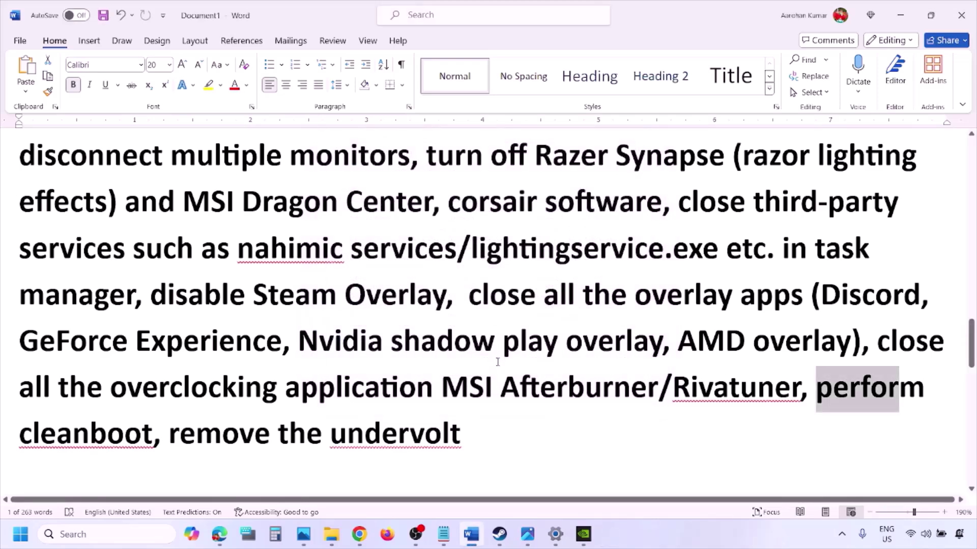